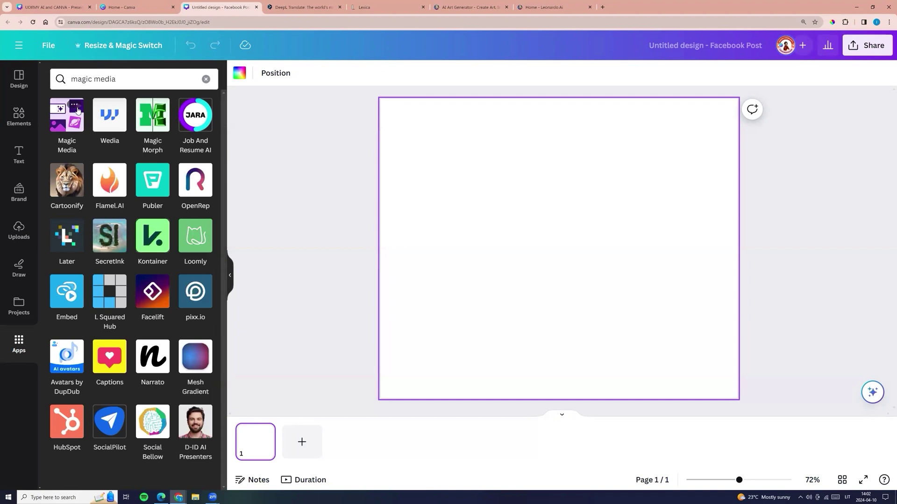
Step: Open Magic Media and fill the image description with a suggested prompt, "Scandinavian design style living room with a green sofa"
click(64, 116)
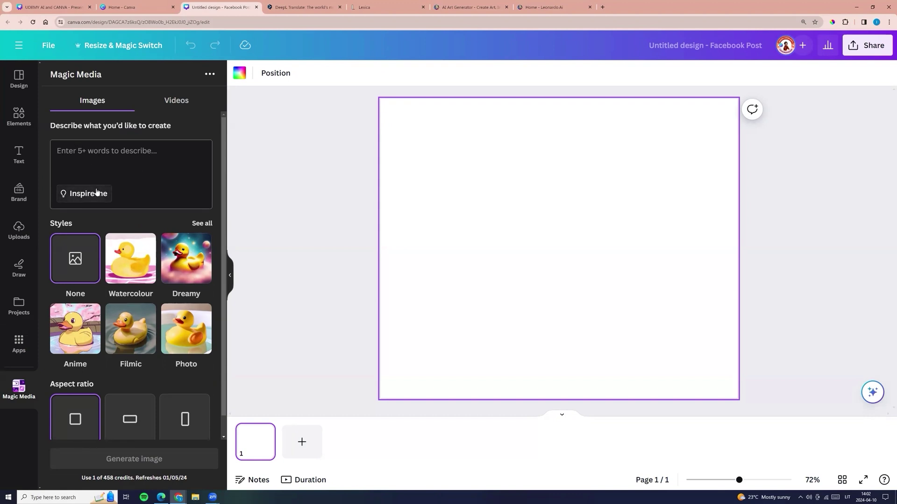
click(81, 198)
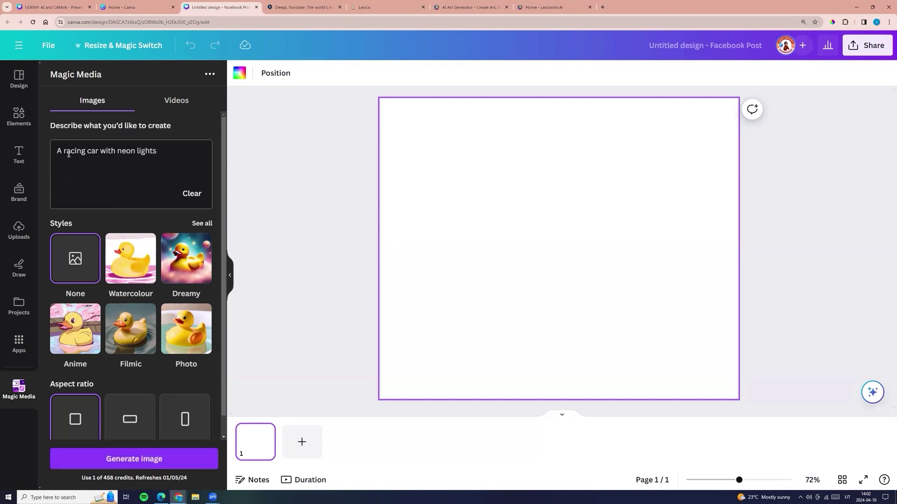
click(192, 195)
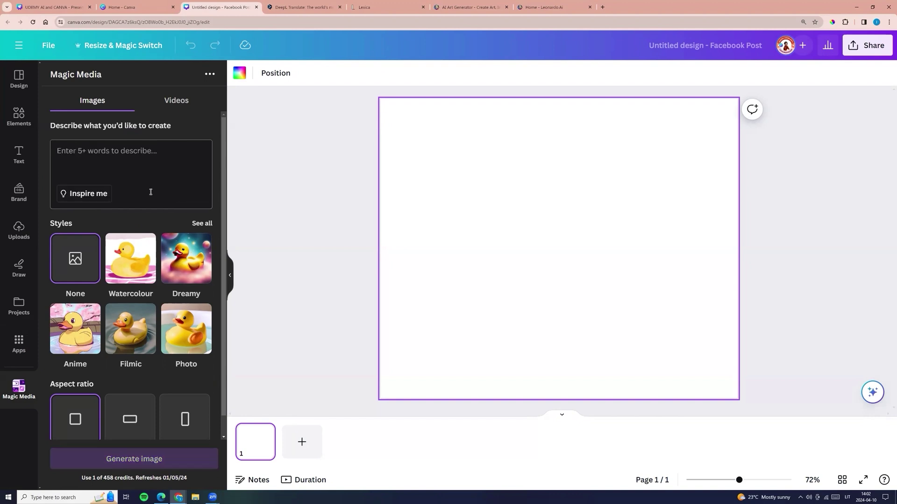
click(84, 197)
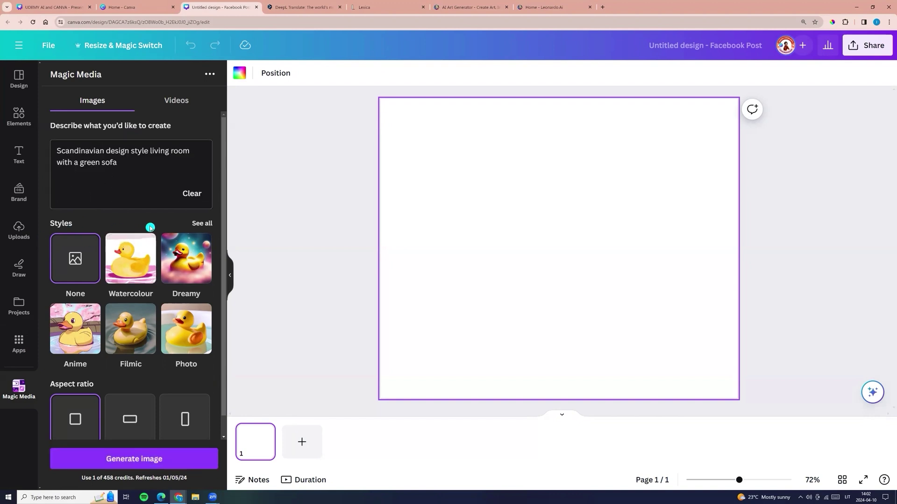
Step: Examine the full list of image styles, from Photography through Digital art to Fine art, and return to the prompt
click(198, 227)
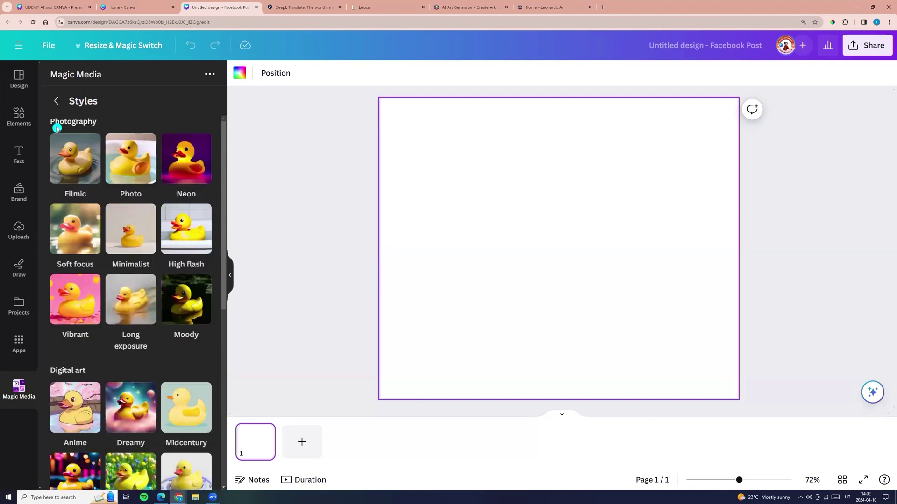
scroll(84, 232, down, 4)
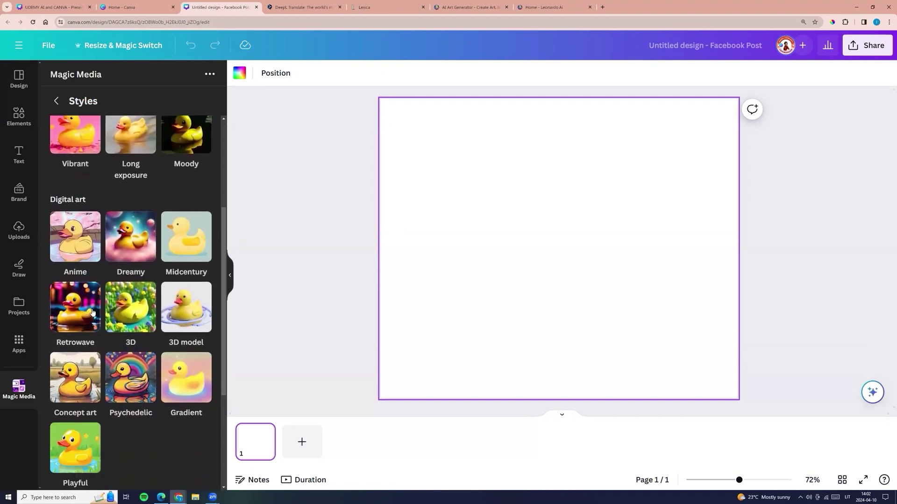
scroll(91, 327, down, 3)
scroll(90, 357, down, 1)
scroll(140, 346, up, 1)
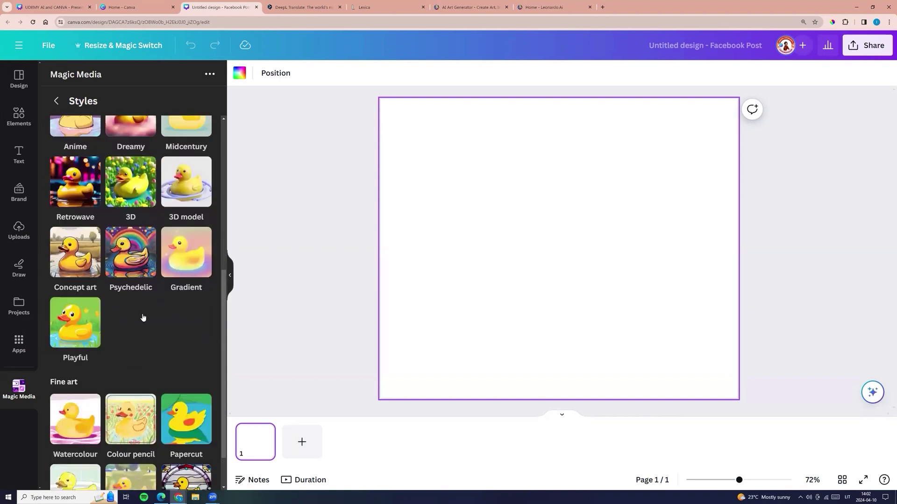
scroll(143, 318, up, 6)
click(57, 101)
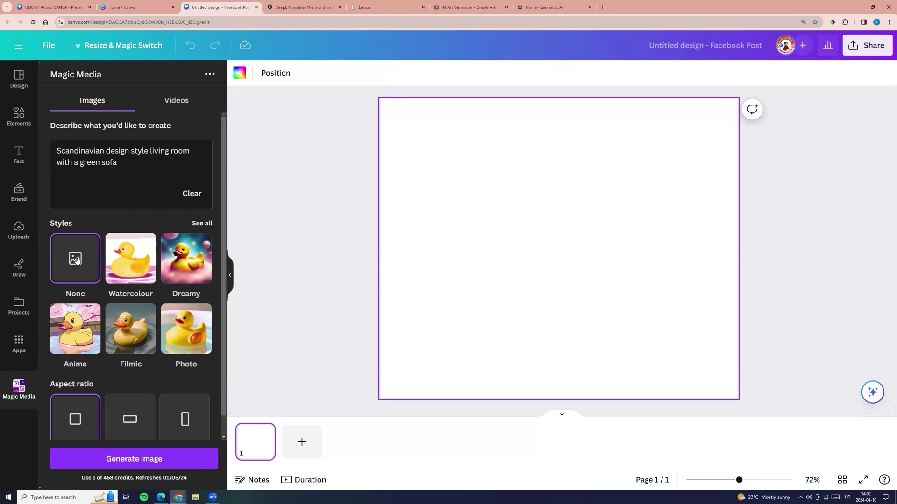
Step: Try the Landscape and Portrait aspect ratios, set it back to Square, and generate the living room images
scroll(79, 264, down, 1)
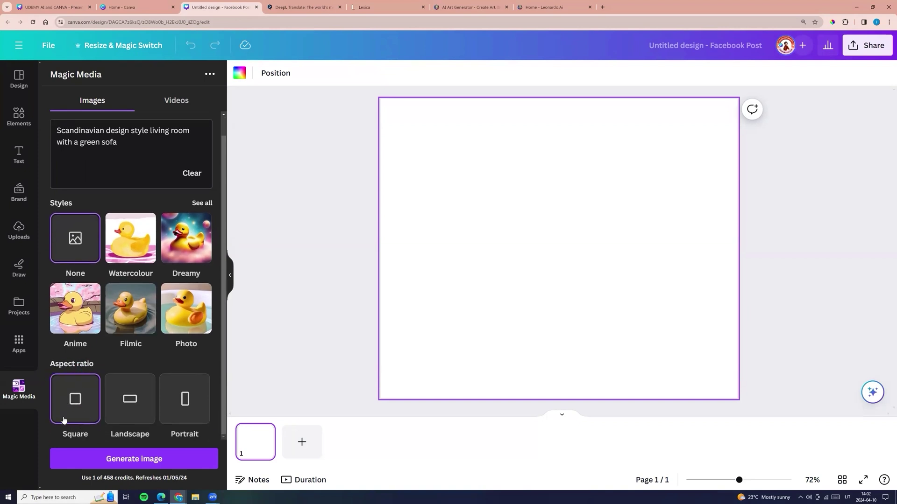
click(134, 404)
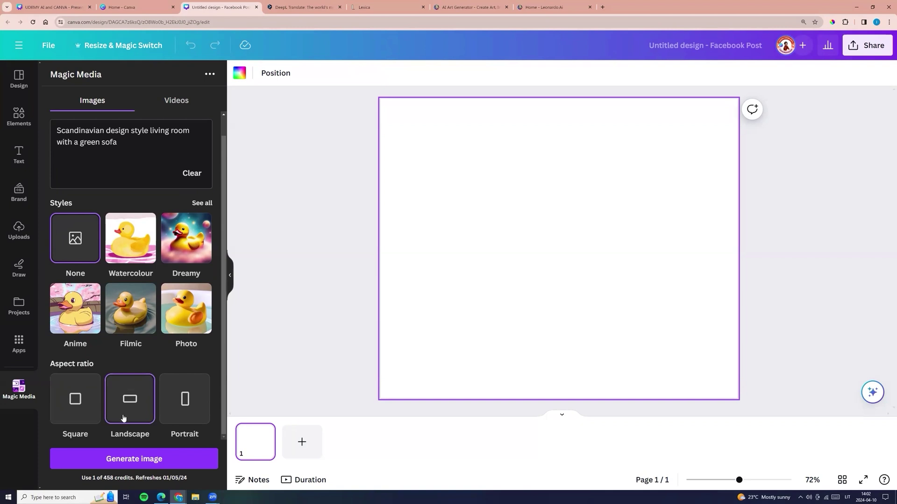
click(196, 392)
click(77, 396)
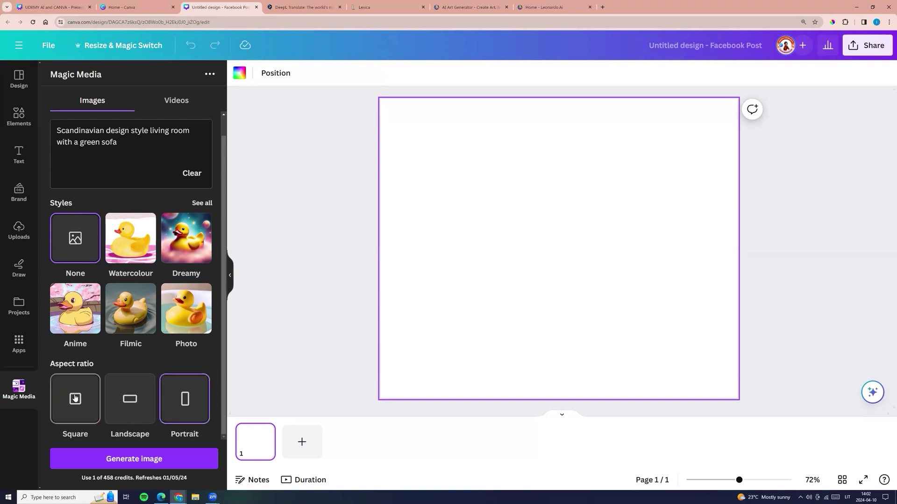
click(143, 455)
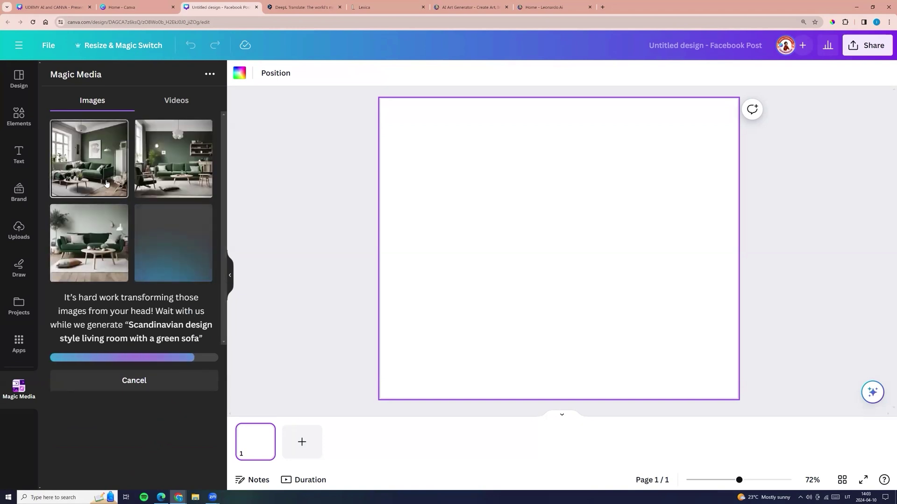
Step: Place the four generated living room images on page 1, shrink and spread them apart, and view them among the uploads
click(171, 157)
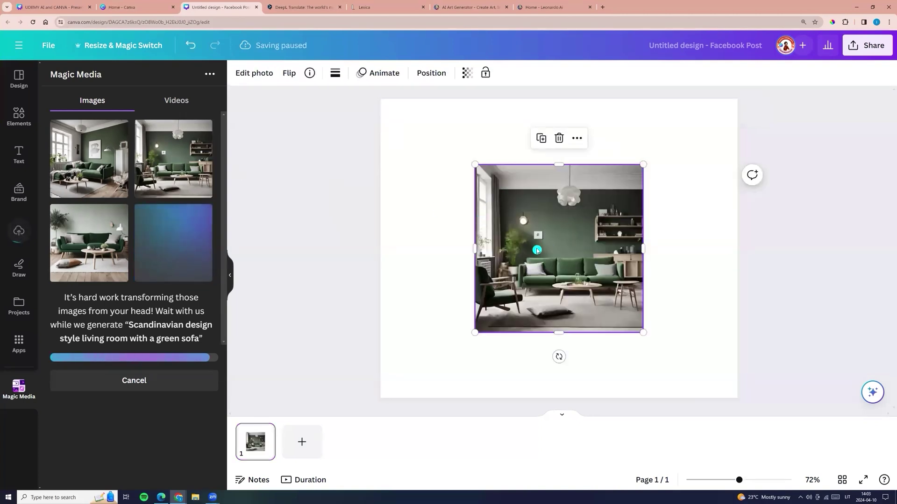
drag(642, 341, 570, 268)
drag(524, 210, 459, 175)
click(89, 159)
drag(475, 332, 462, 317)
click(174, 243)
click(89, 242)
drag(562, 220, 628, 296)
drag(547, 204, 598, 255)
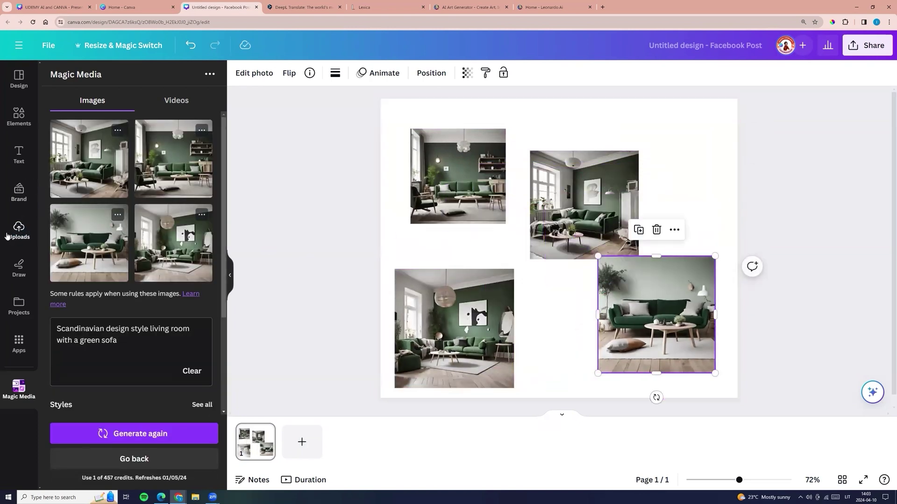
click(22, 229)
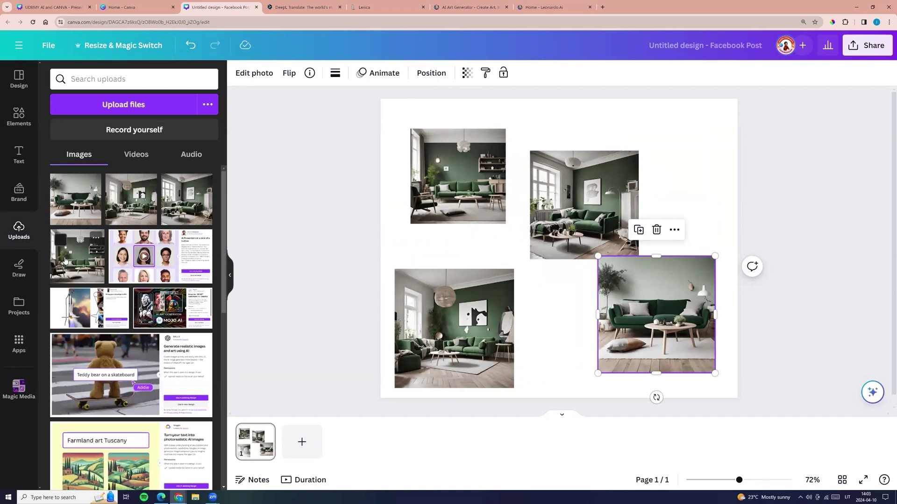
Step: Replace the image prompt with DeepL's Lithuanian text "žaluma kraštovaizdis kvapą gniaužiantis aukštos raiškos fotografijos kūrybinis vaizdas" and generate new images
click(19, 389)
scroll(107, 290, down, 2)
drag(129, 208, 56, 193)
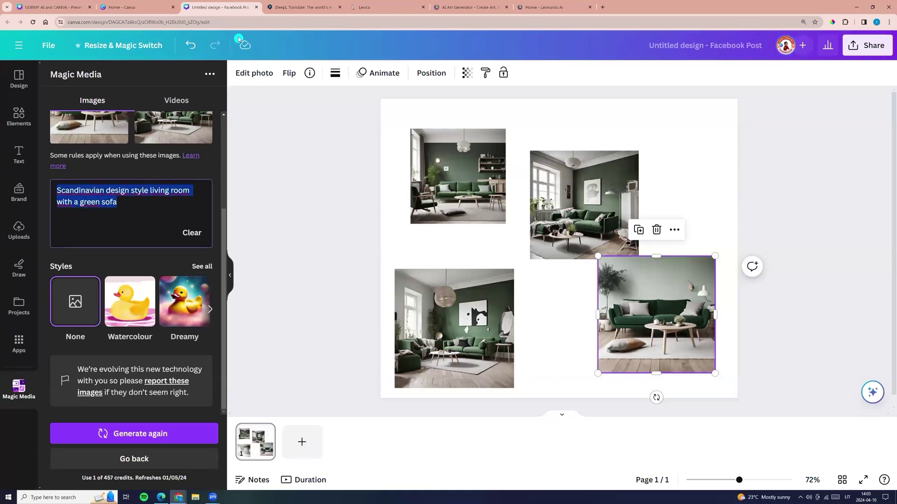
click(312, 6)
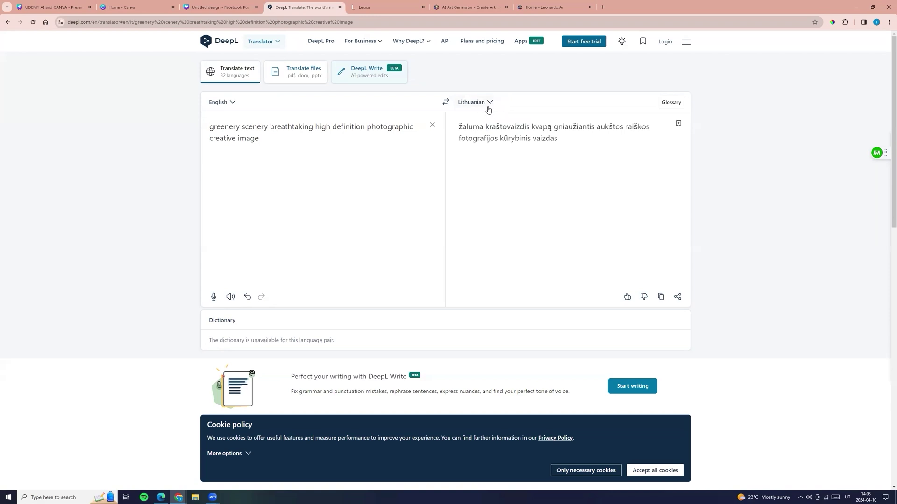
drag(558, 141, 450, 127)
key(ctrl+c)
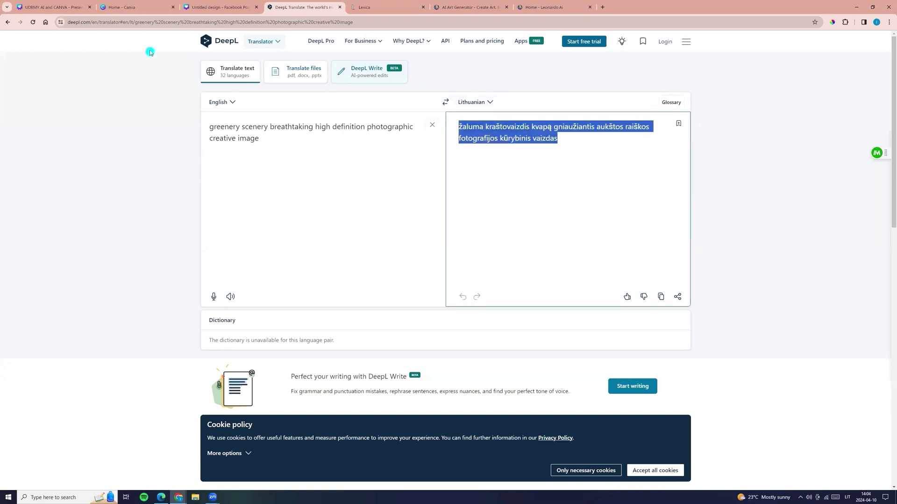
click(211, 7)
key(ctrl+v)
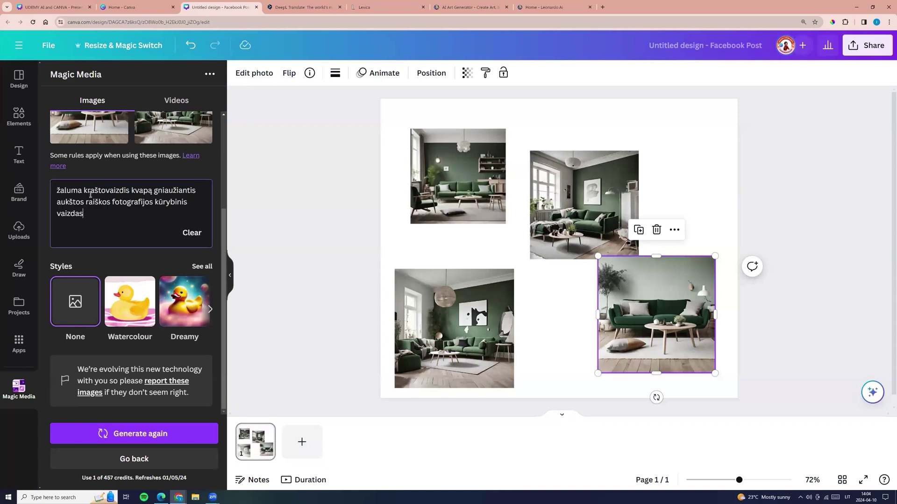
click(141, 460)
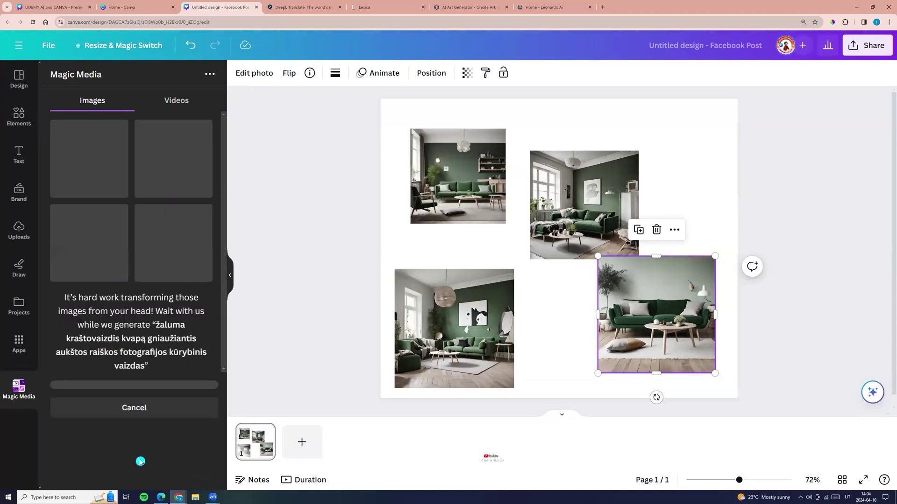
Step: Add a second page and place the river and lone-tree landscape images on it, shrunk into the upper corners
click(302, 443)
click(173, 163)
click(90, 161)
drag(566, 243, 623, 192)
drag(537, 289, 613, 214)
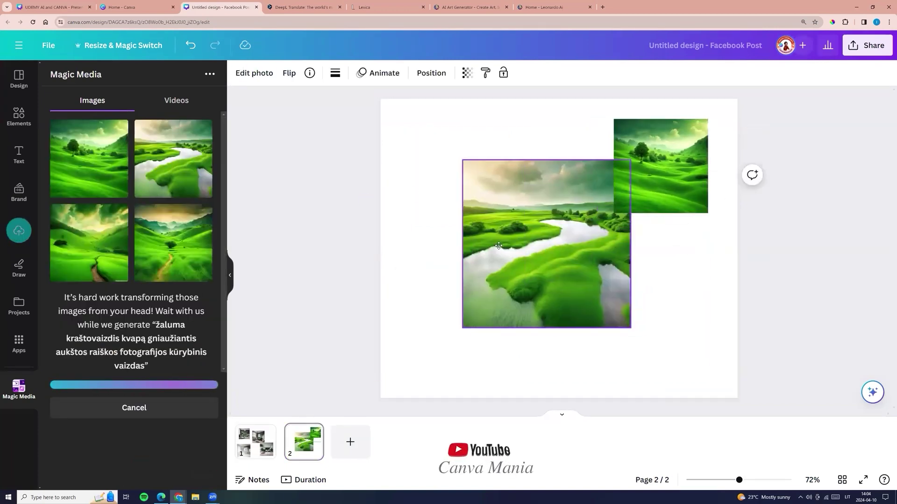
drag(537, 248, 448, 202)
drag(554, 288, 482, 215)
Step: Add the two remaining green valley images to page 2 and shrink them below the first two
click(188, 246)
click(89, 243)
drag(606, 188, 541, 218)
drag(578, 194, 483, 290)
click(504, 184)
mouse_move(435, 163)
mouse_down()
mouse_move(453, 169)
mouse_move(443, 160)
mouse_up()
drag(537, 225, 537, 218)
drag(475, 157, 535, 215)
Step: Replace the image prompt with DeepL's English text "greenery scenery breathtaking high definition photographic creative image" and generate images again
click(303, 7)
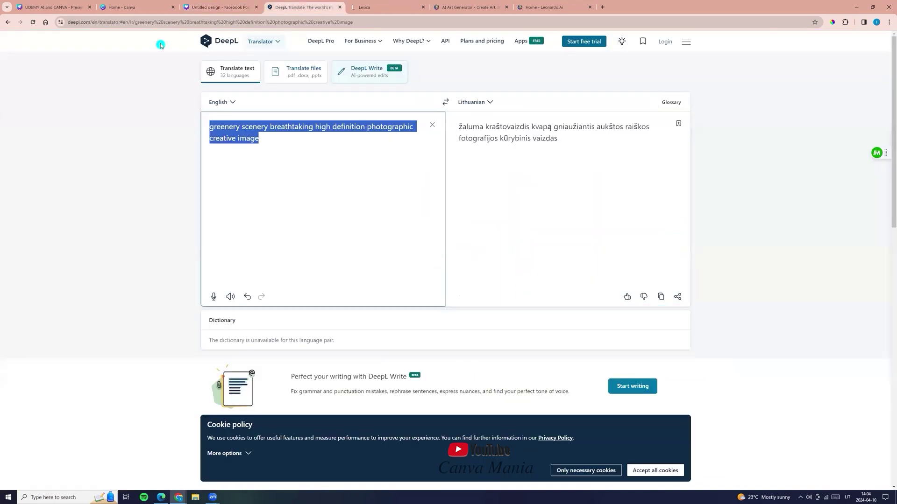
click(220, 7)
click(149, 312)
key(ctrl+a)
key(BackSpace)
text(greenery scenery breathtaking high definition photographic creative image)
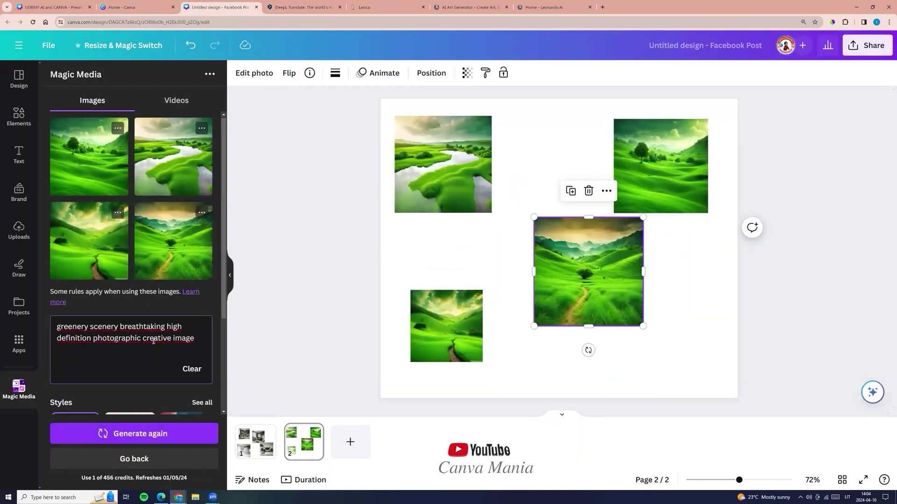
click(171, 430)
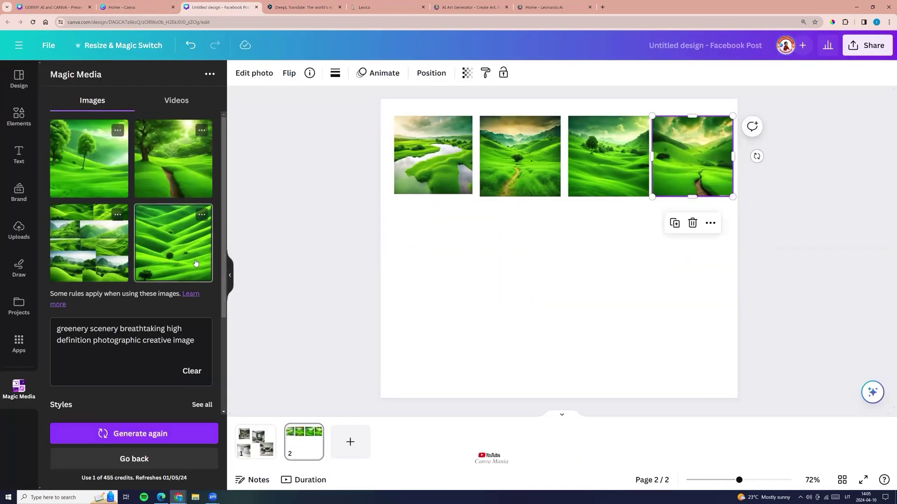
Step: Add the generated image of diagonal green hills to page 2 and shrink it at the start of a second row
click(195, 261)
drag(559, 275, 501, 291)
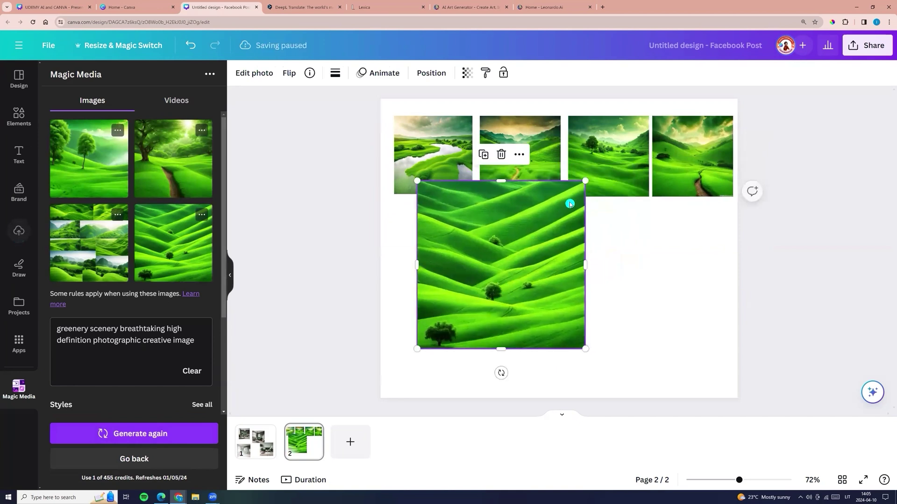
drag(584, 181, 517, 251)
drag(466, 300, 440, 280)
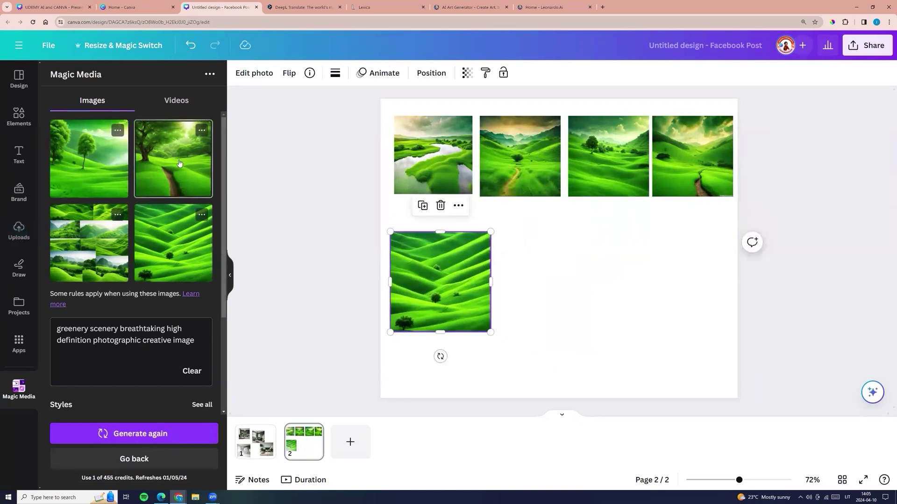
Step: Add the forest path and tall-trees images to page 2, shrinking and aligning them beside the diagonal hills image
click(172, 159)
drag(536, 265, 563, 284)
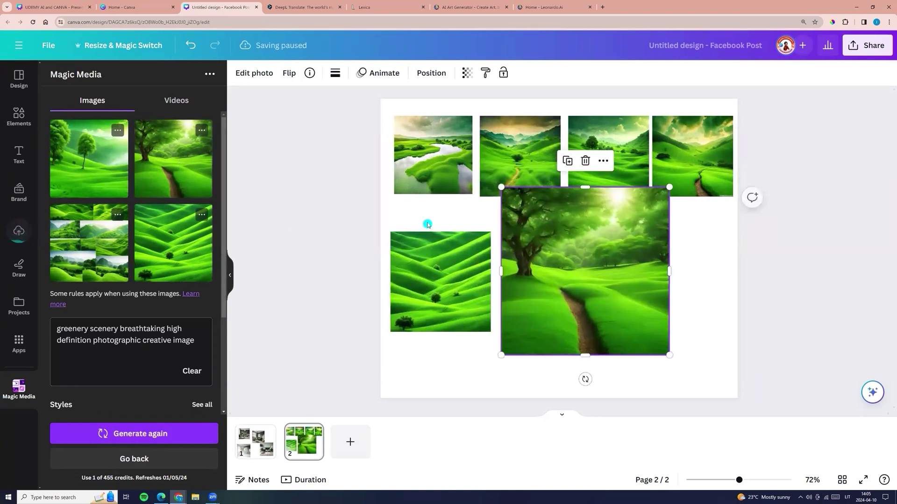
click(89, 159)
drag(523, 220, 591, 242)
drag(542, 187, 607, 251)
drag(664, 294, 675, 274)
click(603, 267)
drag(670, 187, 601, 254)
drag(581, 304, 563, 284)
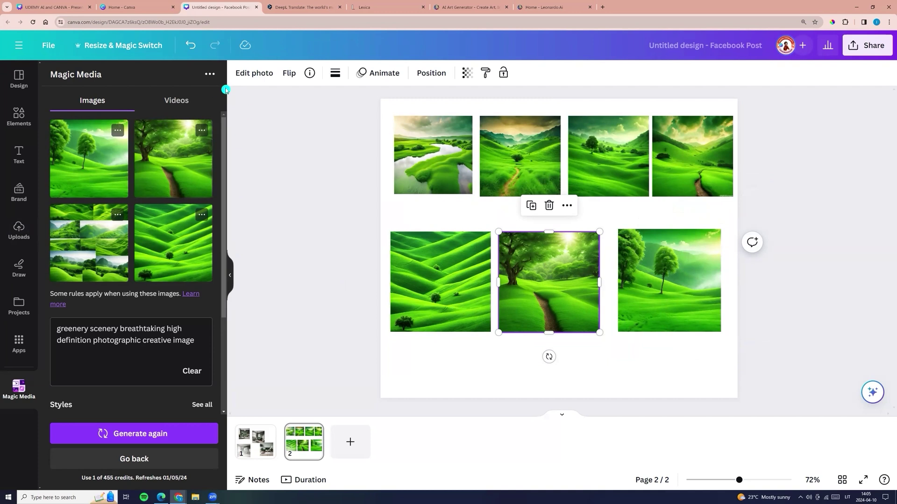
Step: Switch Magic Media to video generation and set the prompt to "greenery scenery breathtaking high definition photographic creative image"
click(182, 101)
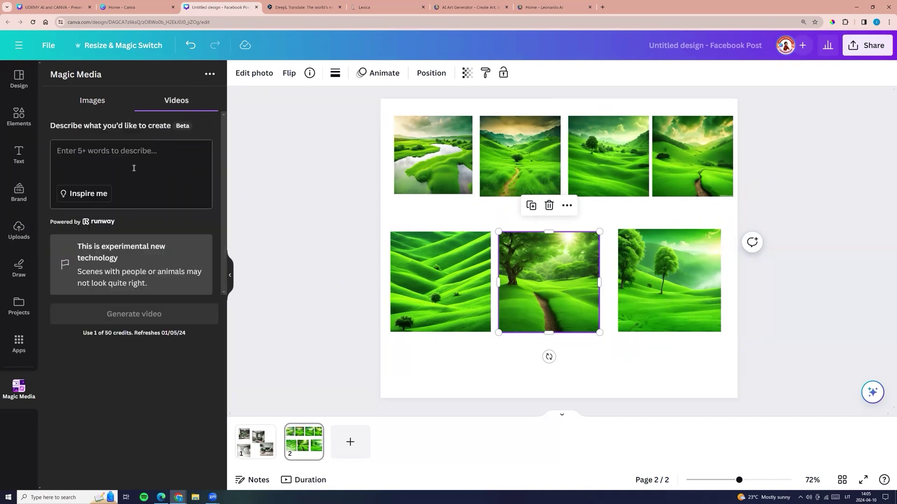
click(84, 194)
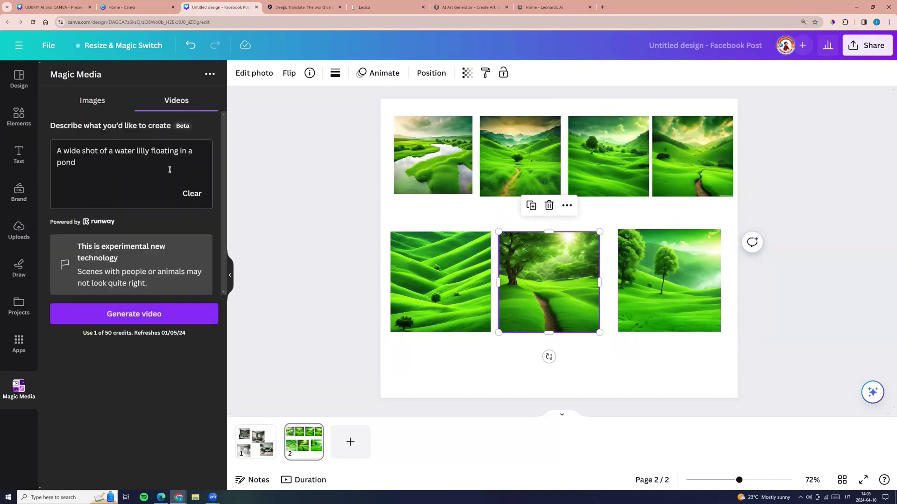
click(191, 194)
text(greenery scenery breathtaking high definition photographic creative image)
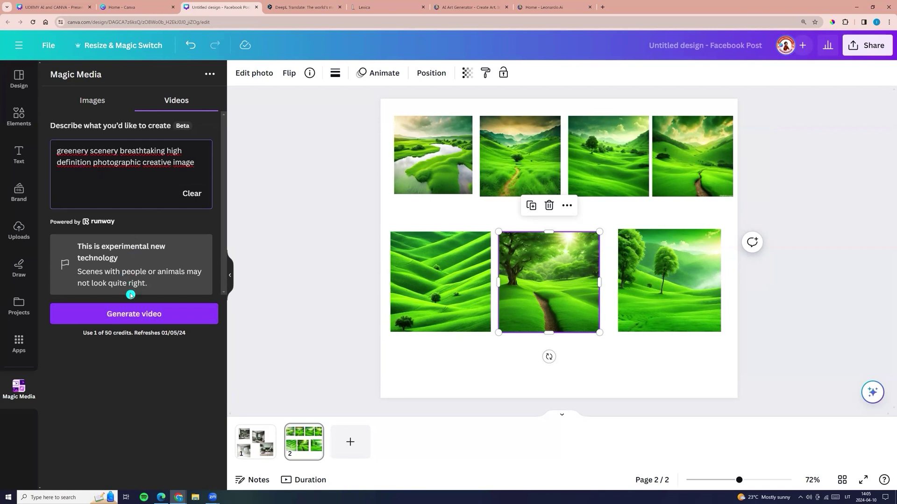
click(138, 320)
Step: Switch to the Canva design in Microsoft Edge and enter "greenery scenery breathtaking high definition photographic creative image" as its video prompt
click(161, 498)
click(158, 151)
text(greenery scenery breathtaking high definition photographic creative image)
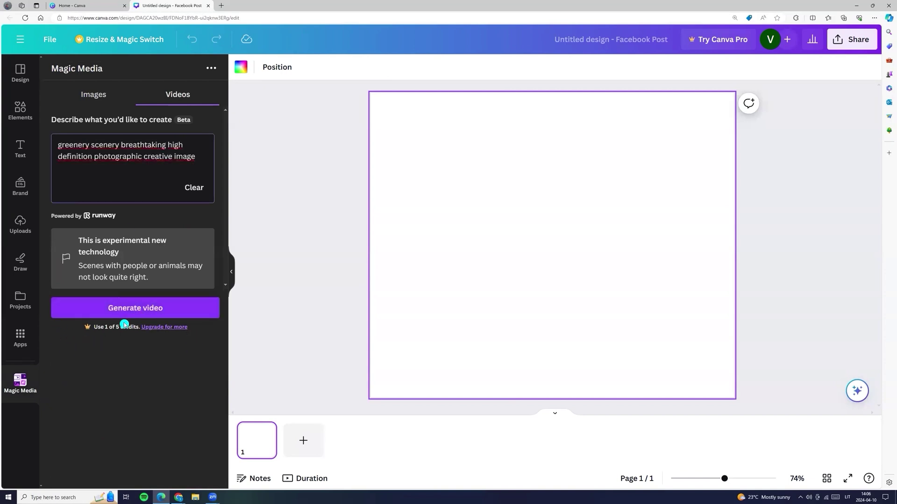
Step: Return to the Chrome design, generate the greenery video, and place it enlarged on a new third page
click(178, 497)
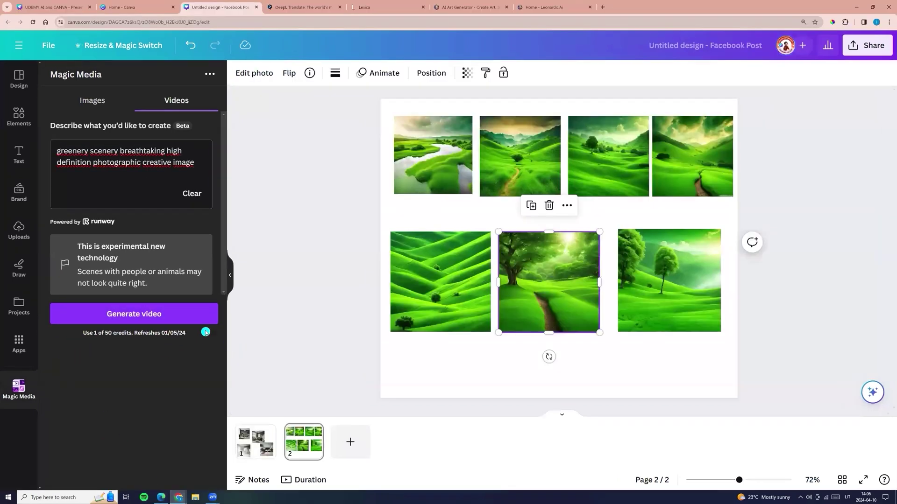
click(143, 315)
click(351, 444)
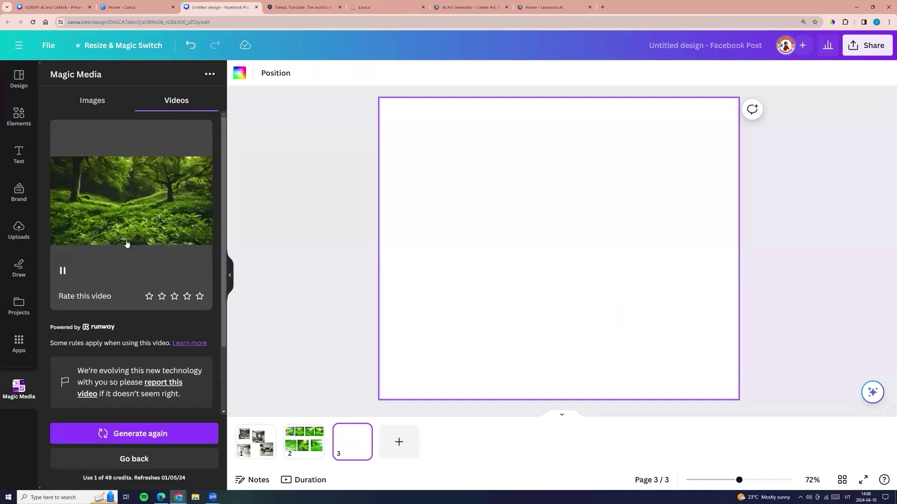
click(117, 201)
drag(410, 167, 375, 132)
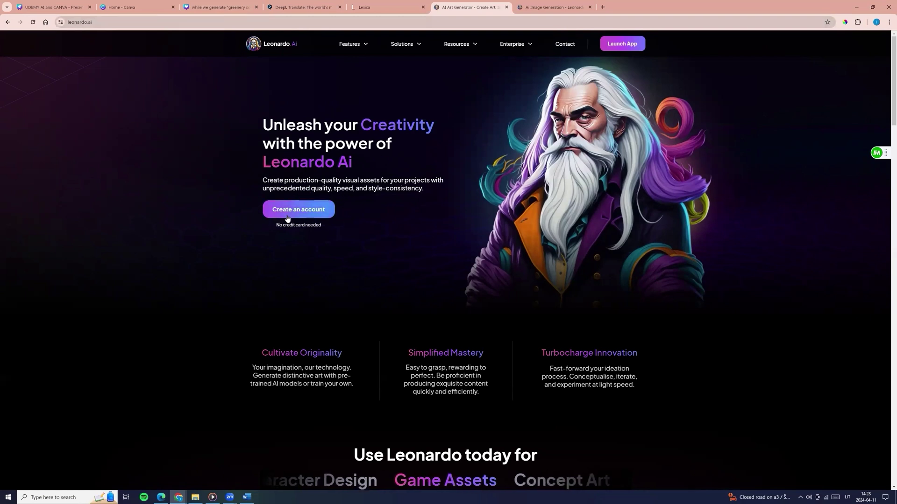
Step: Launch the Leonardo Ai app, find the solitary green-yellow leaf image among the recent creations, and download it
click(626, 45)
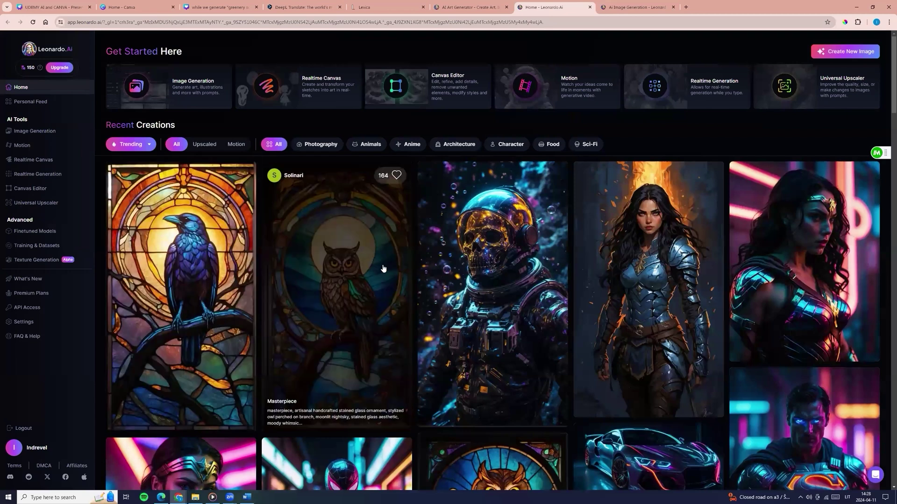
scroll(419, 266, down, 4)
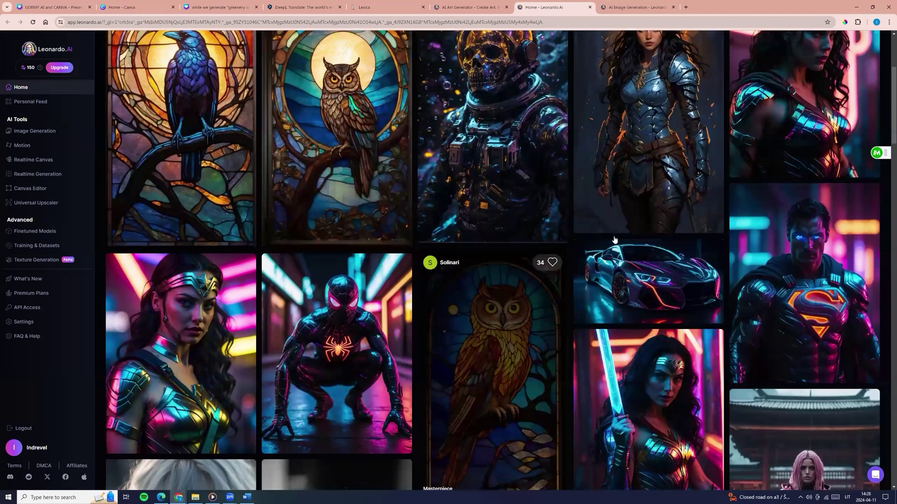
scroll(486, 289, down, 10)
scroll(431, 298, down, 10)
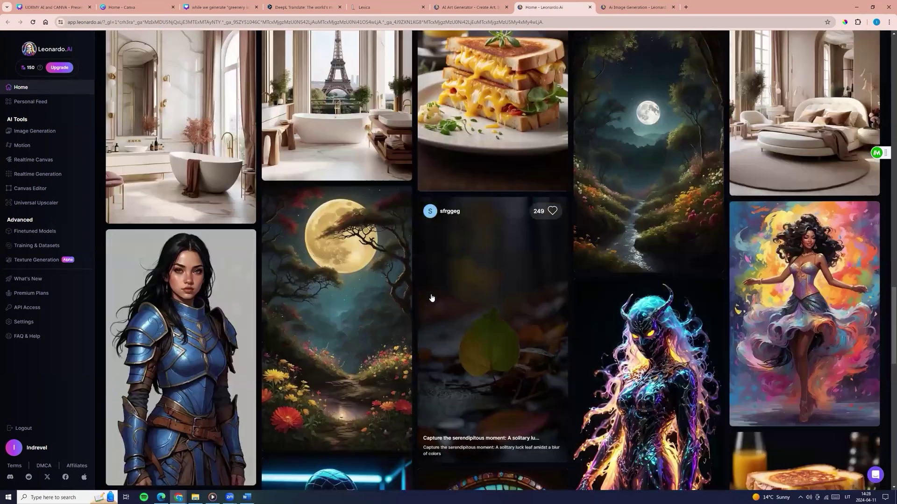
scroll(516, 235, down, 2)
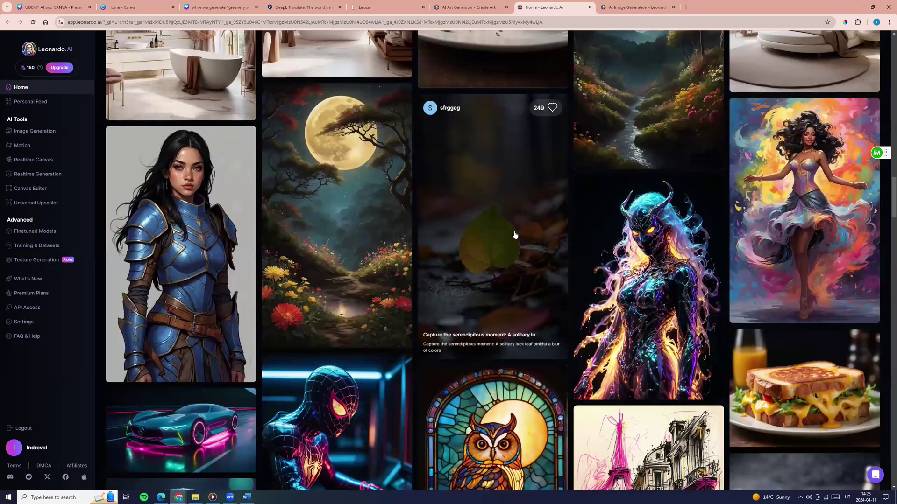
click(424, 256)
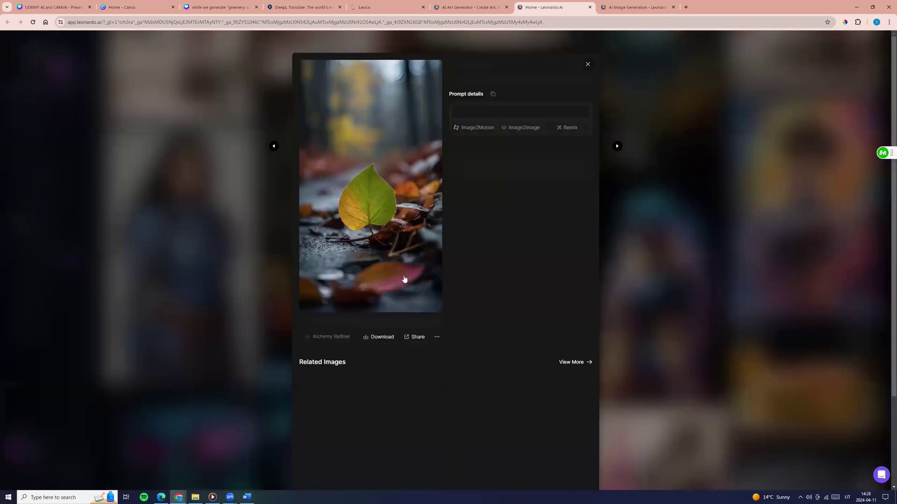
click(381, 337)
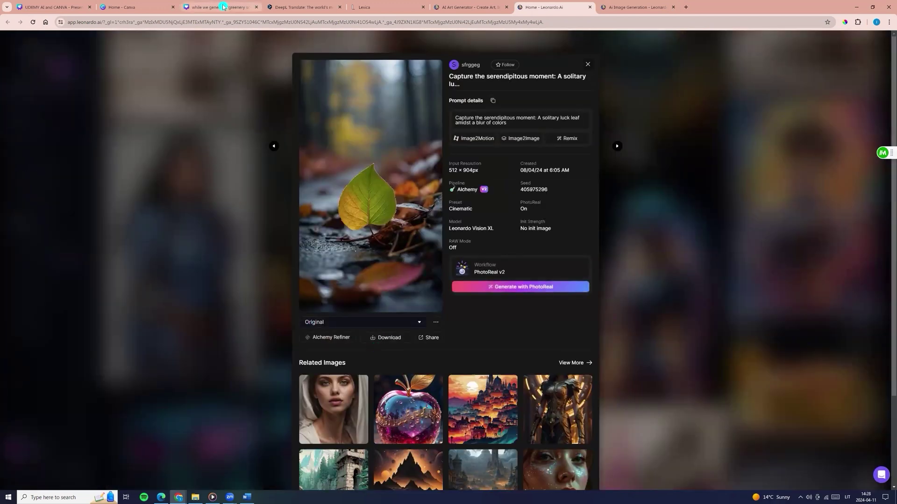
Step: Add a fourth page to the Canva design and place the downloaded leaf image from the Downloads folder on it
click(223, 6)
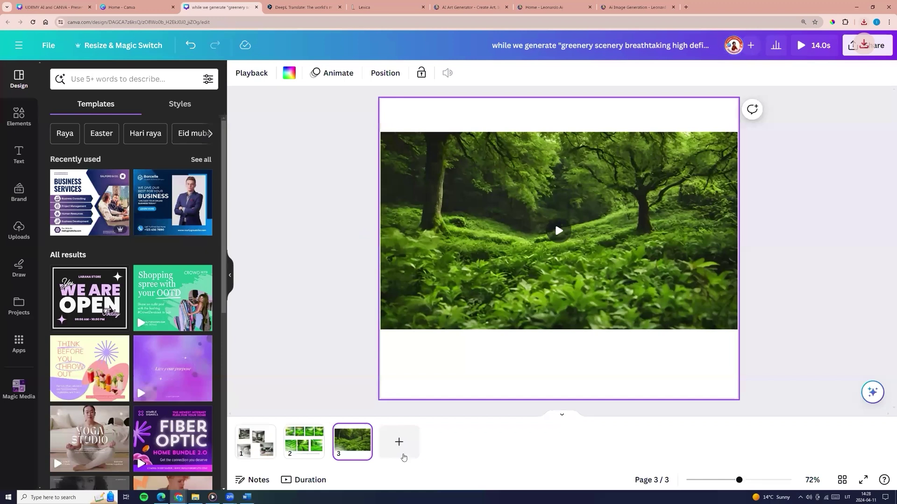
click(404, 457)
key(alt+Tab)
drag(437, 5, 636, 306)
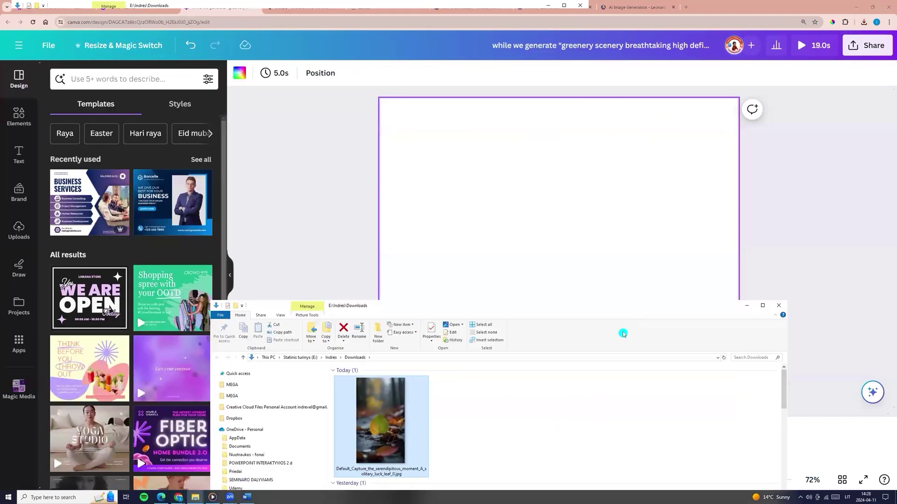
drag(384, 417, 419, 222)
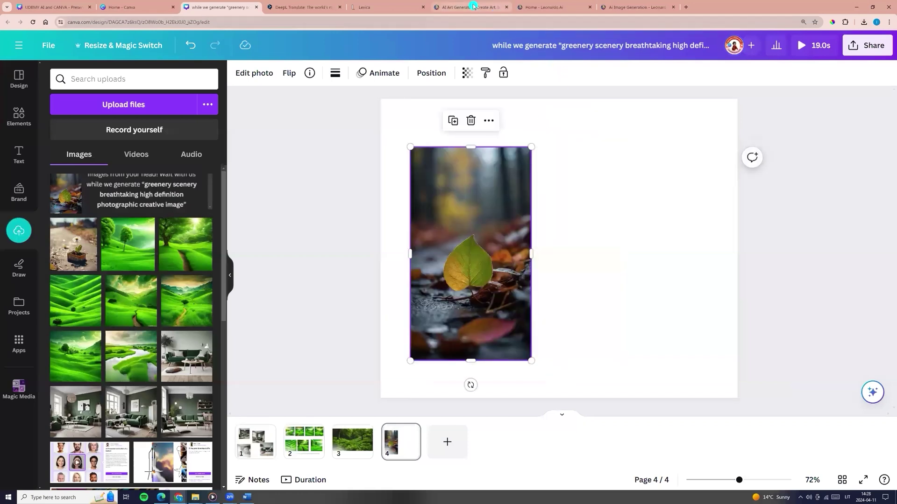
Step: Return to the leaf image's details in Leonardo Ai and copy its prompt text
click(541, 7)
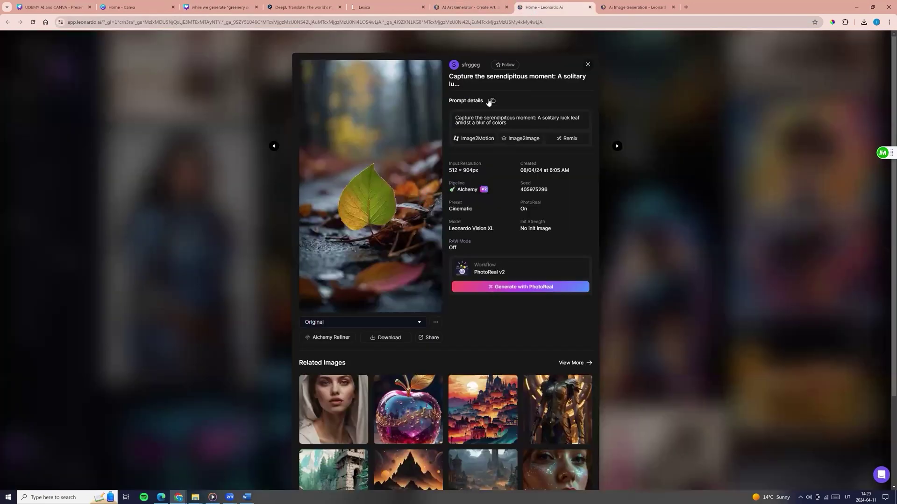
click(452, 106)
click(493, 102)
Step: In the Canva design, generate Magic Media images from "Capture the serendipitous moment: A solitary luck leaf amidst a blur of colors"
click(224, 9)
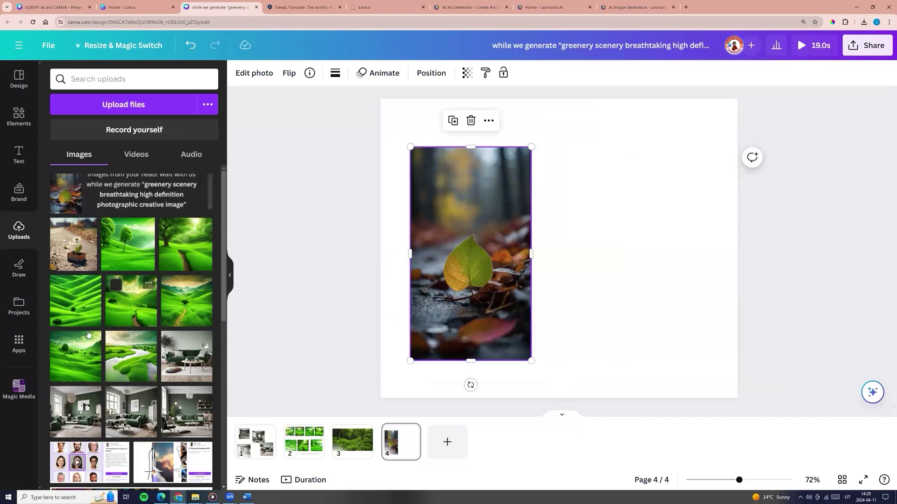
click(19, 387)
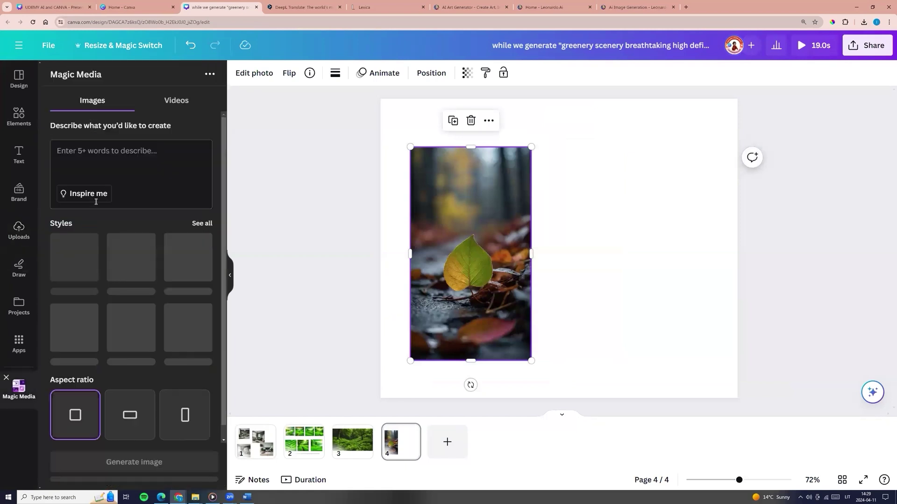
click(111, 153)
key(ctrl+v)
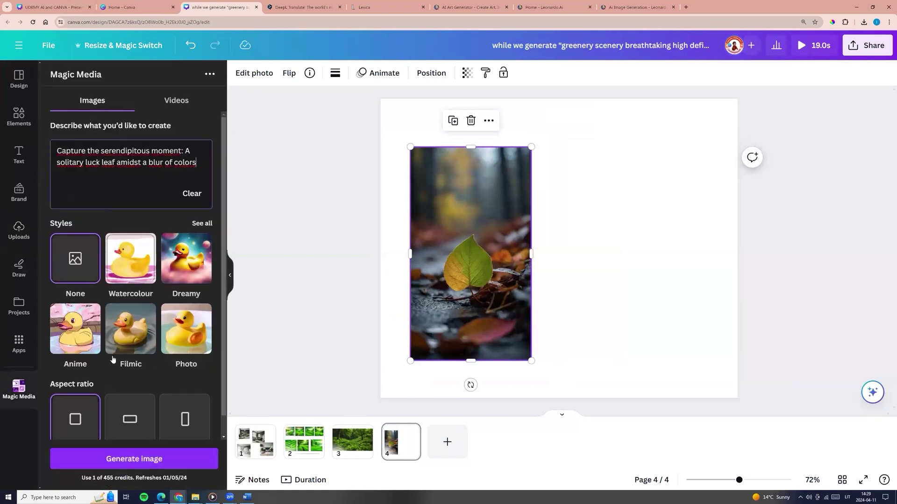
click(135, 462)
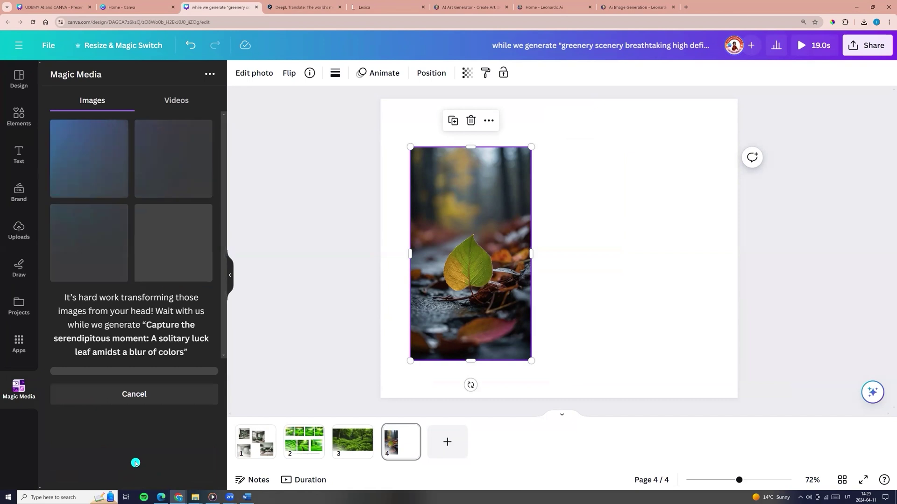
Step: Add the four generated leaf images to page 4 beside the downloaded leaf photo
click(173, 159)
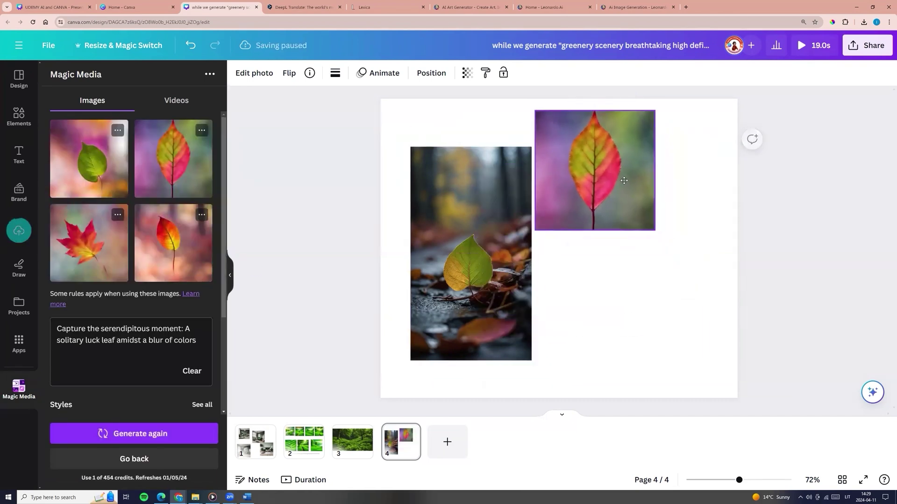
click(173, 243)
click(112, 180)
click(89, 243)
Step: Return to Leonardo Ai, close the leaf details, and examine the community gallery and the Parisian apartment image's prompt details
click(554, 7)
key(Escape)
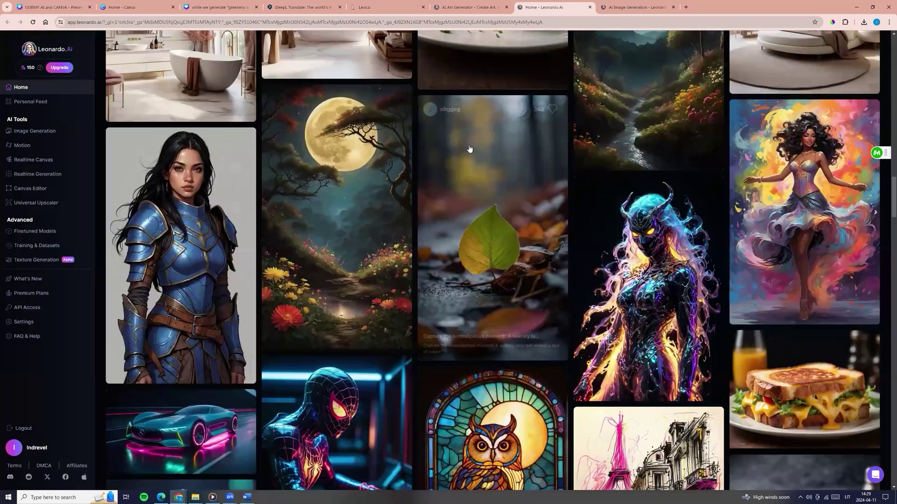
scroll(546, 397, down, 10)
scroll(477, 322, down, 9)
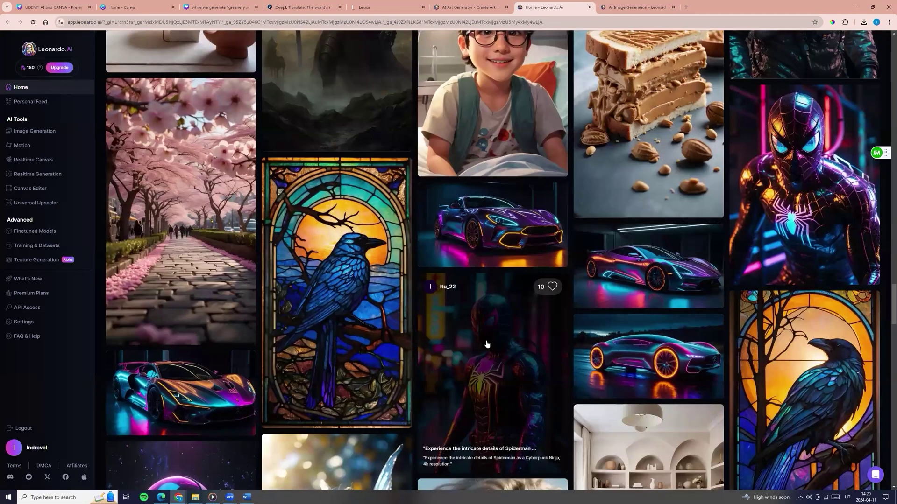
scroll(478, 345, down, 10)
scroll(488, 332, down, 10)
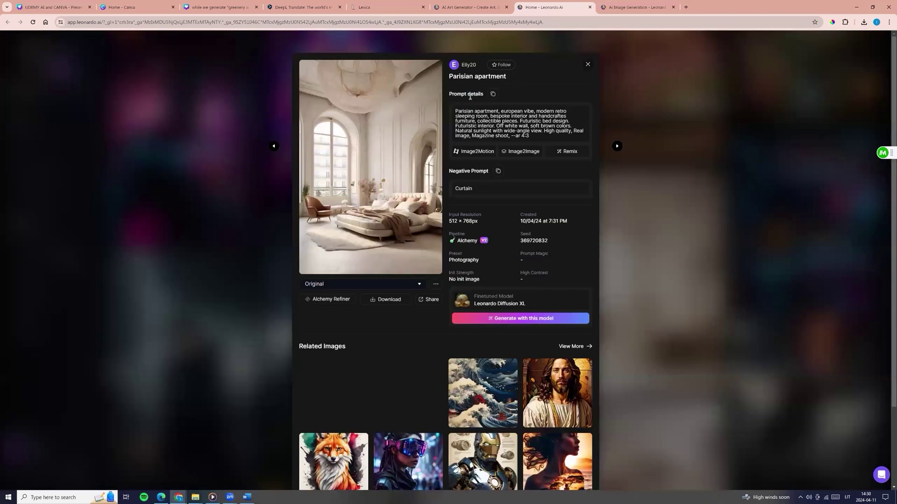
key(Escape)
scroll(379, 223, up, 6)
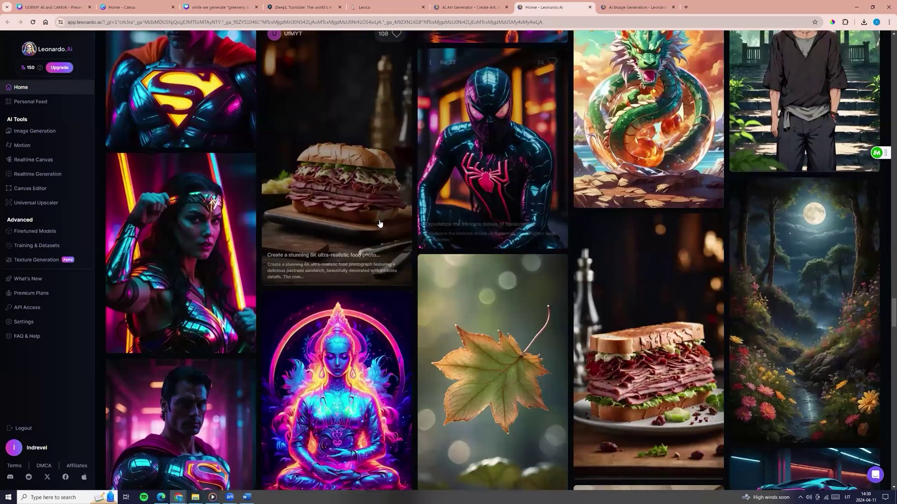
Step: Open Leonardo's Image Generation and generate images from "greenery landscape breathtaking high resolution photography creative image"
click(27, 158)
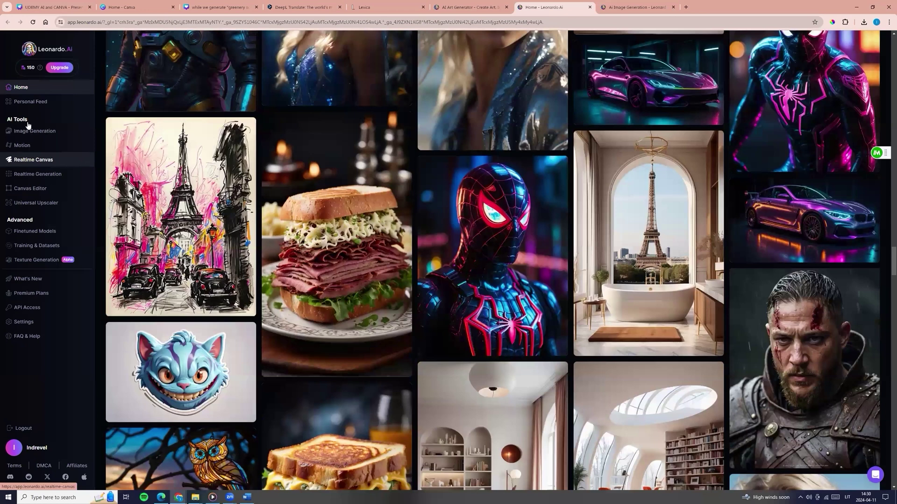
click(44, 134)
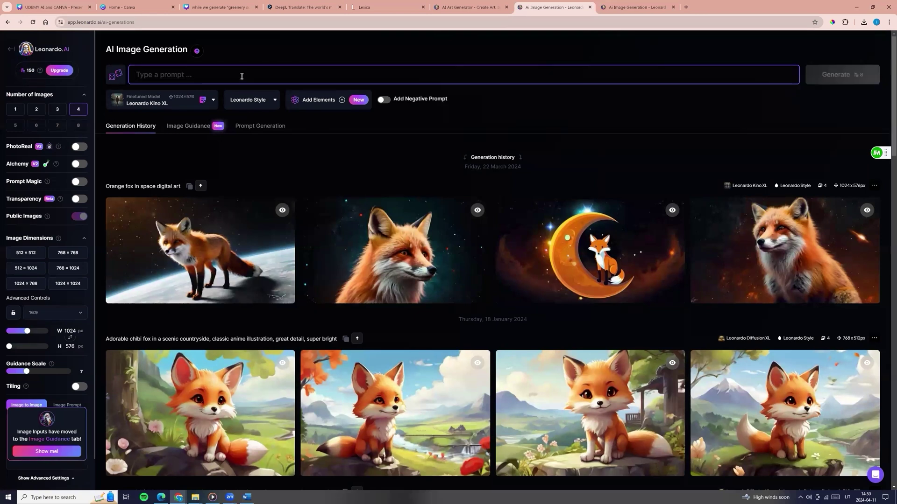
key(ctrl+v)
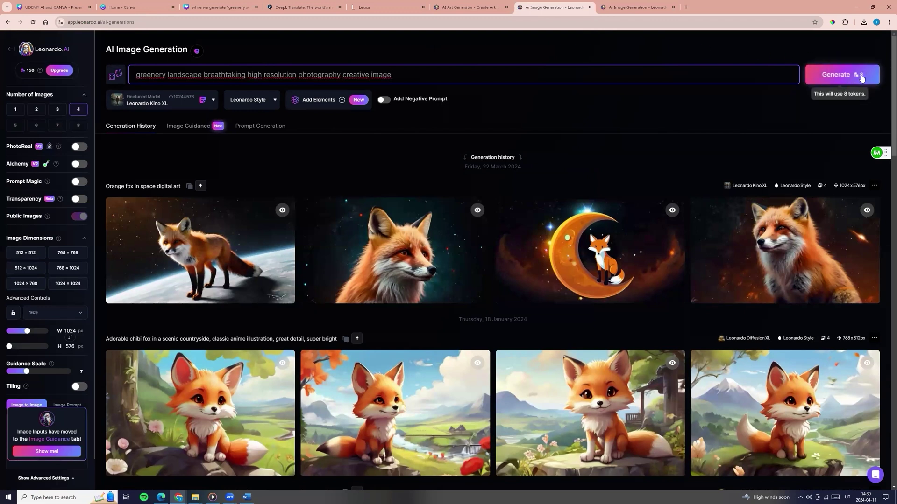
click(848, 80)
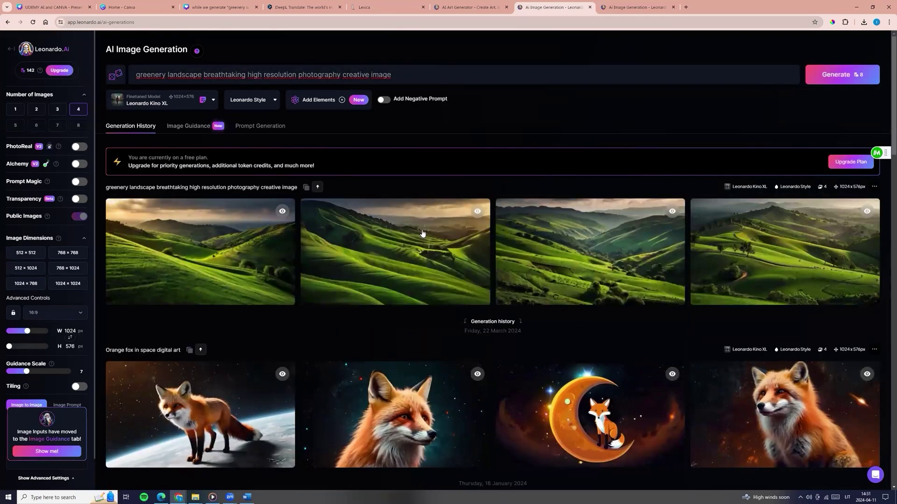
Step: Download two of the generated green hills images and copy the sunlit valley image to the clipboard
click(396, 234)
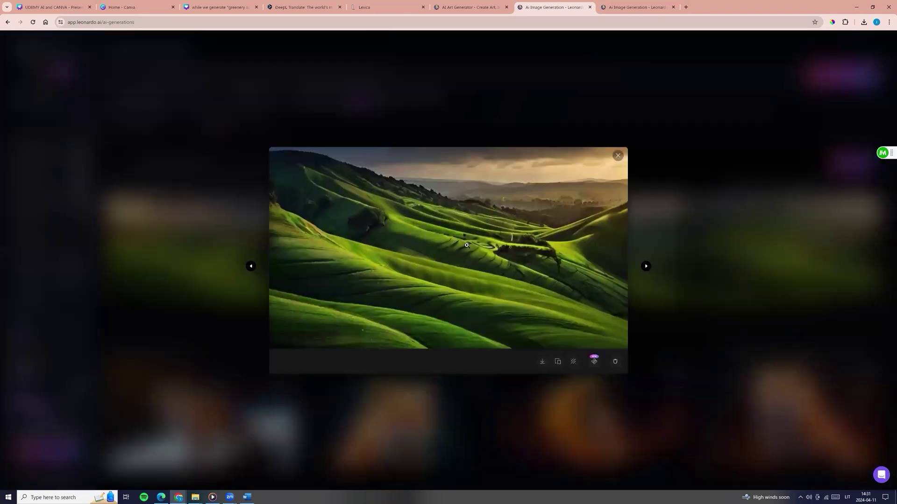
click(542, 363)
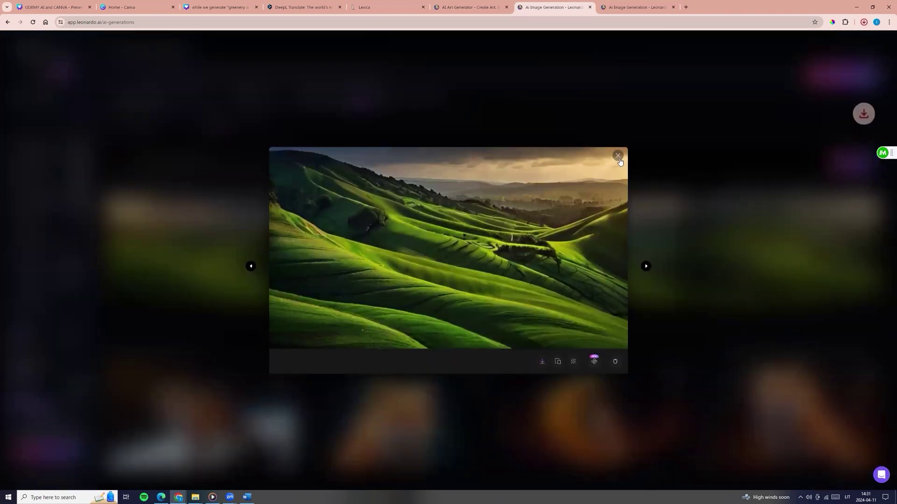
key(Right)
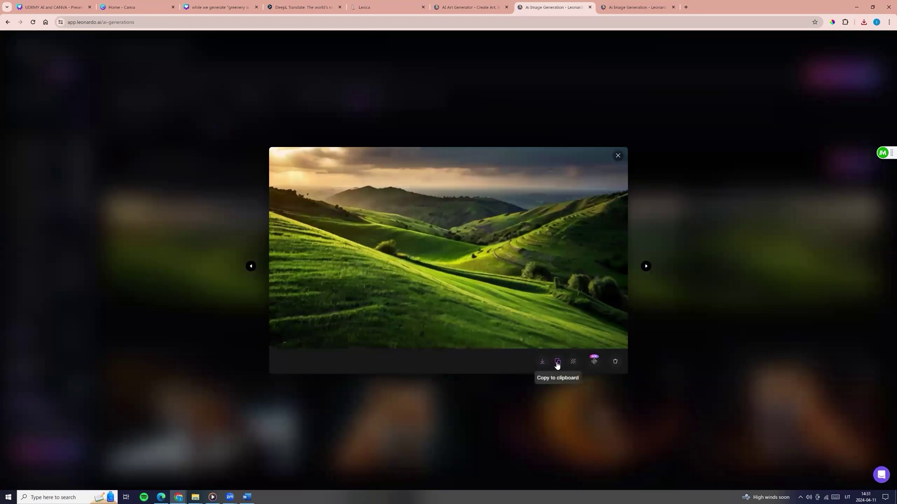
click(558, 363)
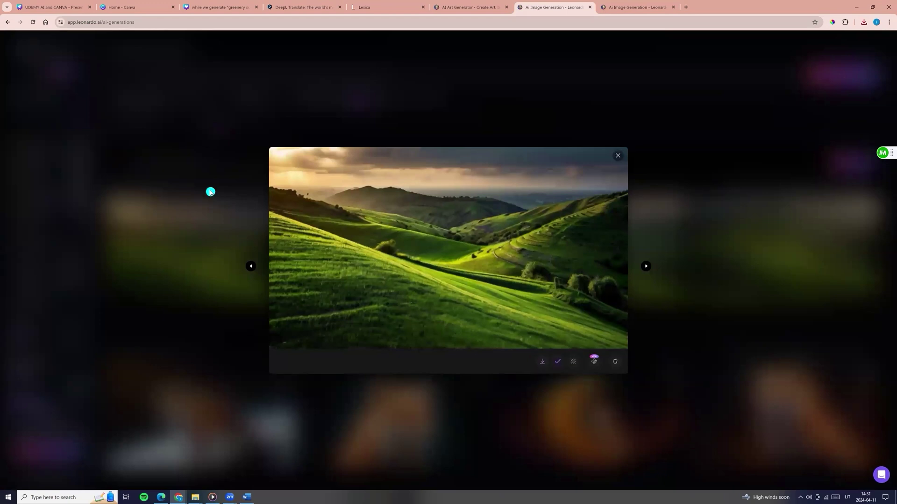
Step: Add a fifth page to the Canva design, paste the copied valley image, and move it to the page's upper part
click(219, 7)
click(447, 440)
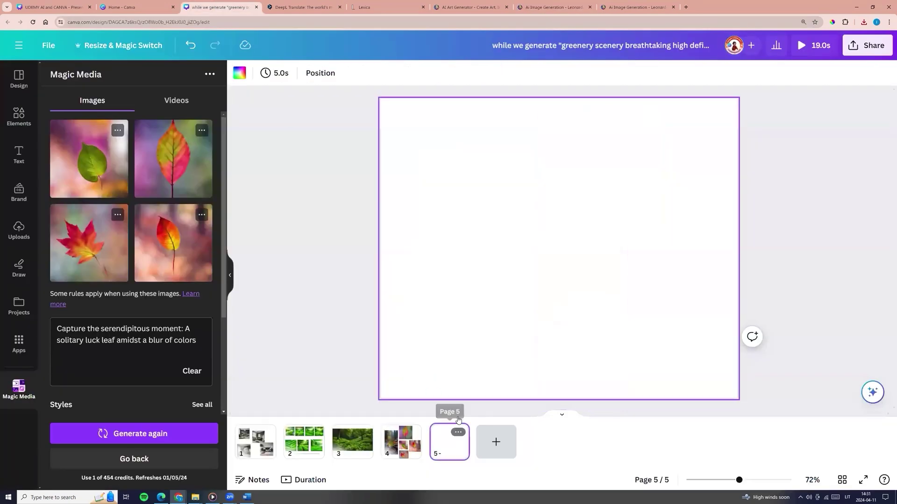
right_click(503, 242)
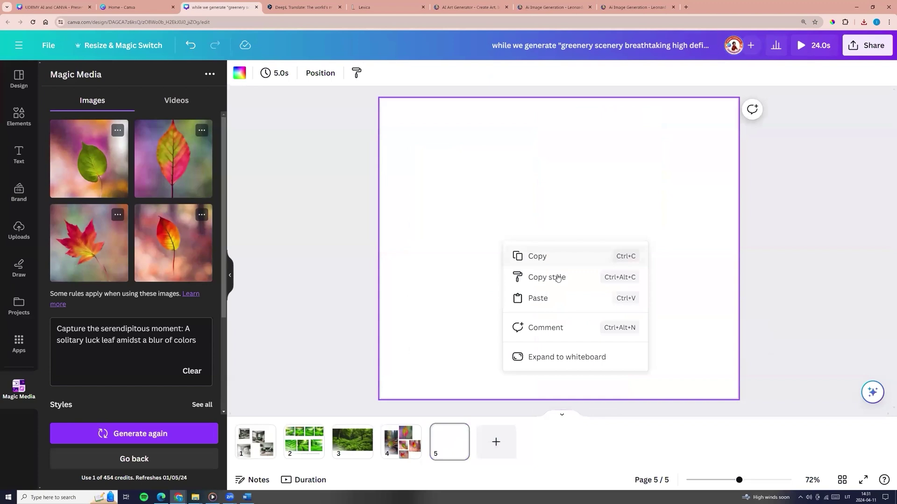
click(537, 298)
drag(505, 271, 473, 195)
Step: Place the two downloaded hills images on page 5, shrink them, and arrange them side by side below the valley image
click(845, 55)
ctrl+click(475, 424)
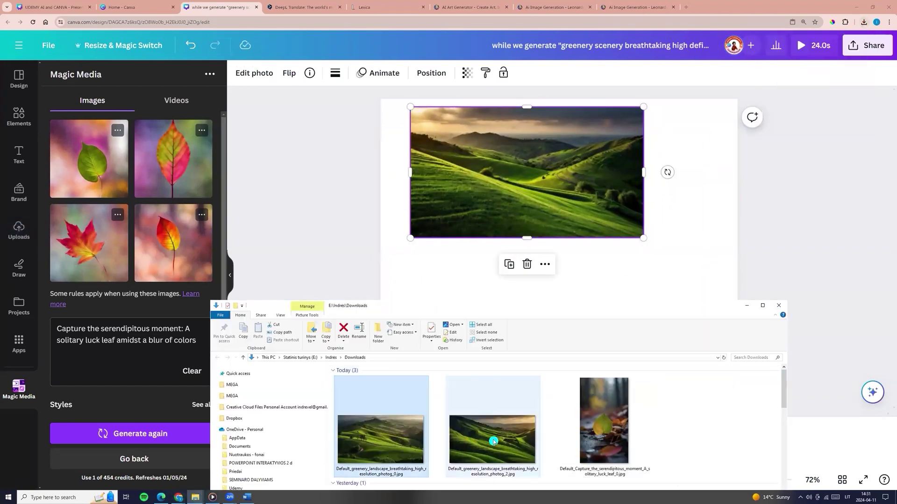
drag(488, 450, 624, 293)
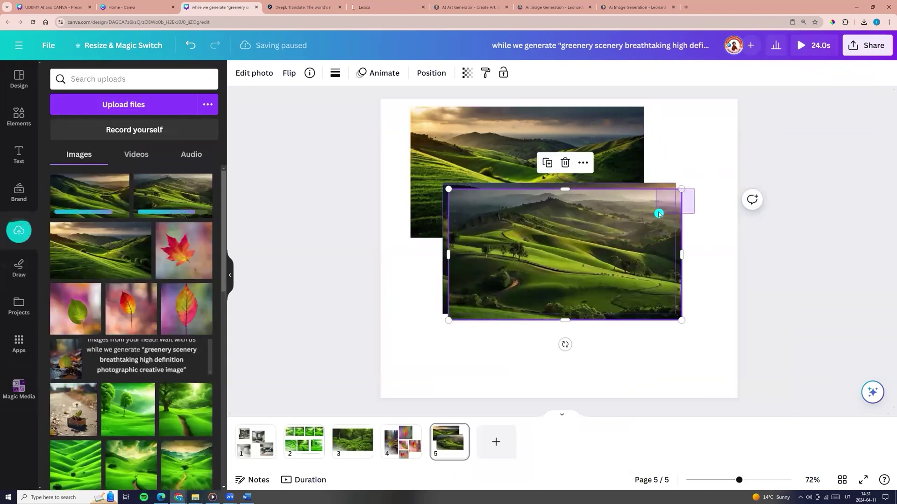
shift+click(678, 185)
drag(681, 185, 593, 262)
drag(532, 295, 642, 299)
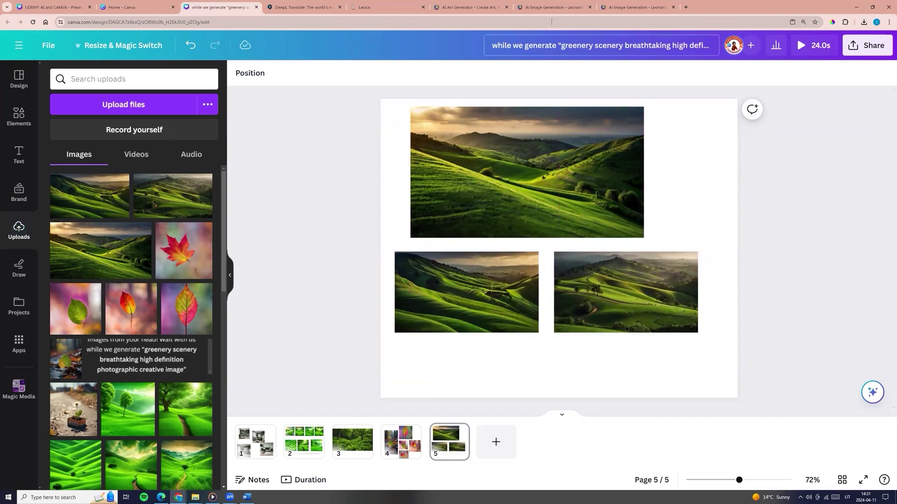
Step: Close the enlarged valley image in Leonardo Ai and switch to Lexica to browse its image gallery
click(555, 8)
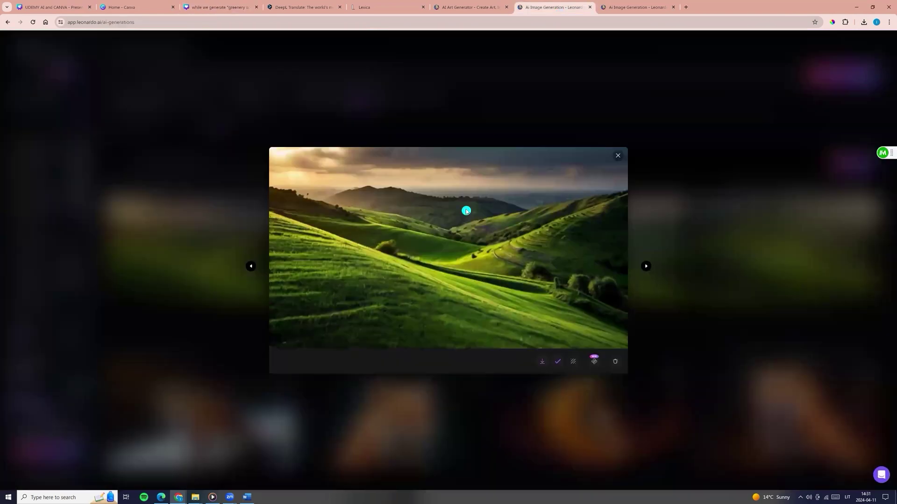
click(618, 156)
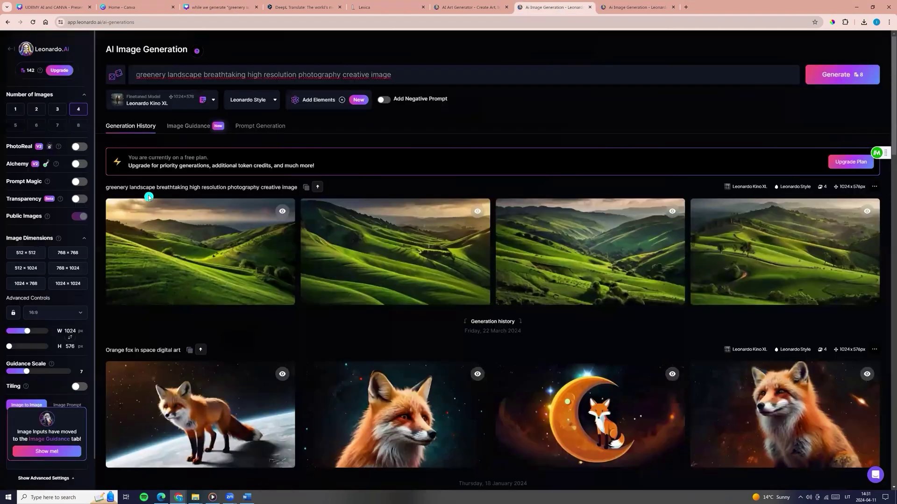
scroll(299, 271, down, 5)
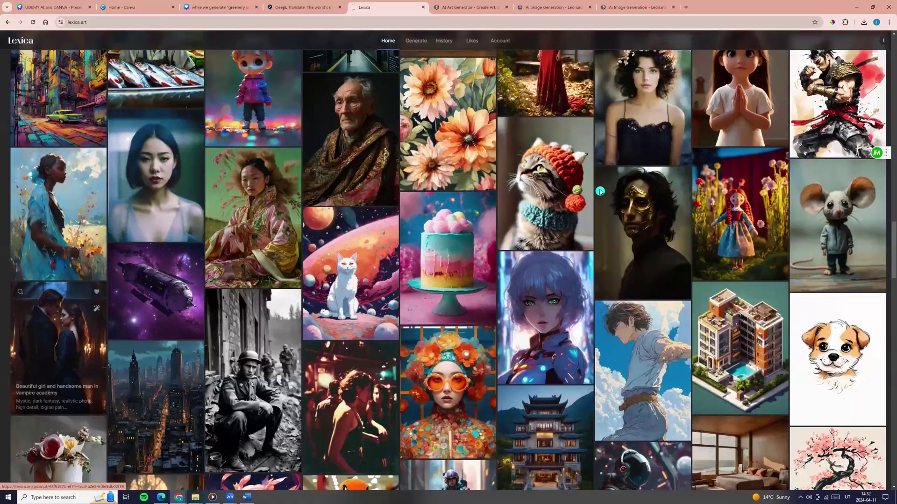
Step: Look through Lexica's image gallery and open the portrait of the model in a crimson jumper in a red autumn forest
scroll(600, 191, up, 10)
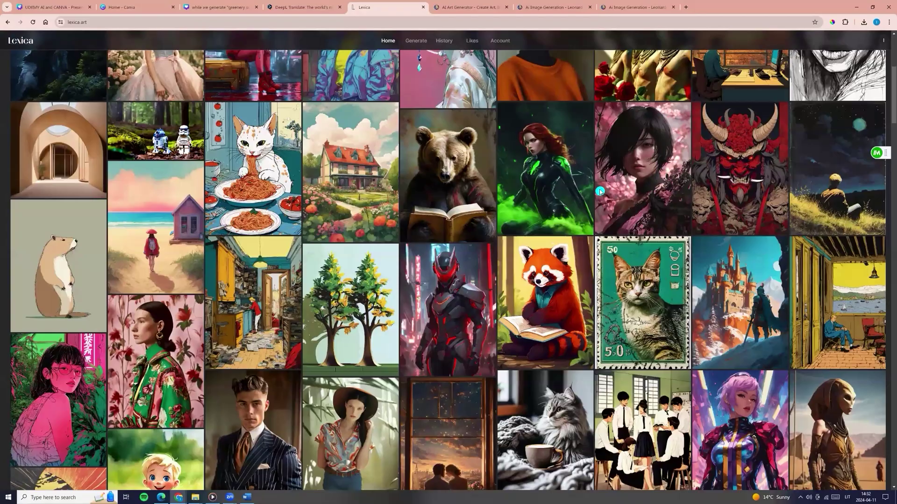
scroll(518, 253, down, 4)
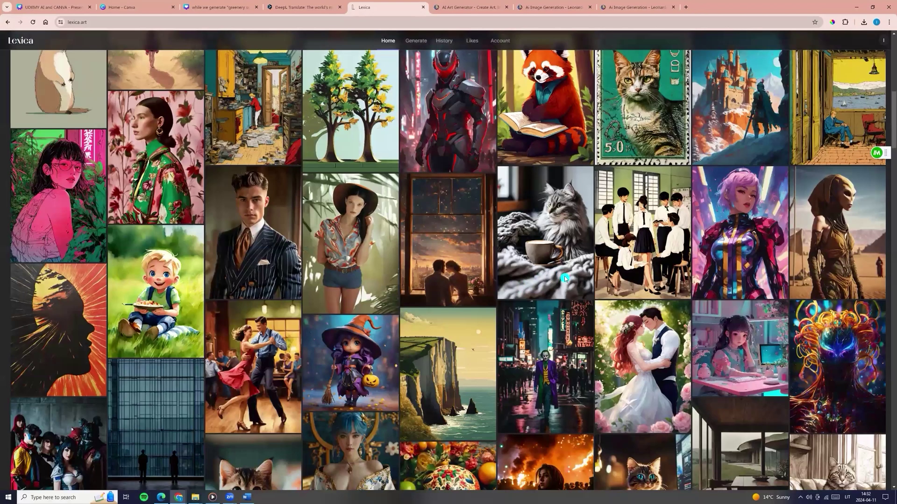
scroll(554, 281, down, 10)
scroll(539, 289, down, 10)
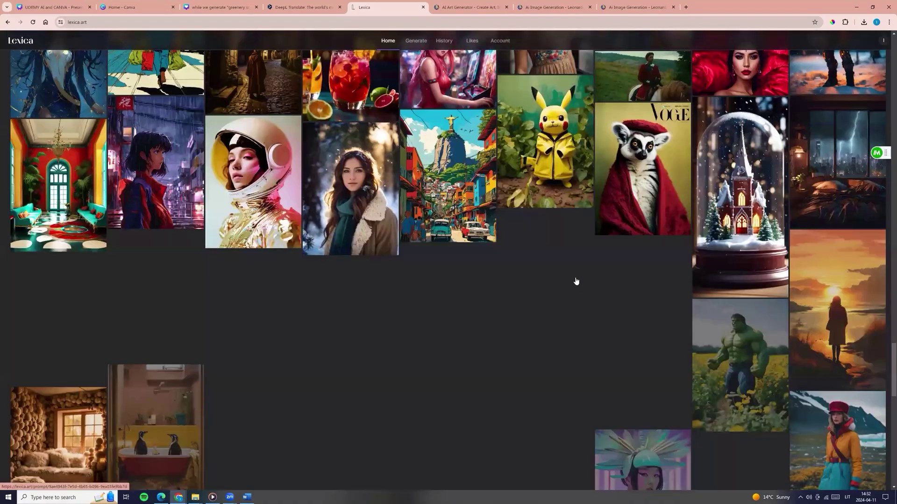
scroll(559, 273, down, 10)
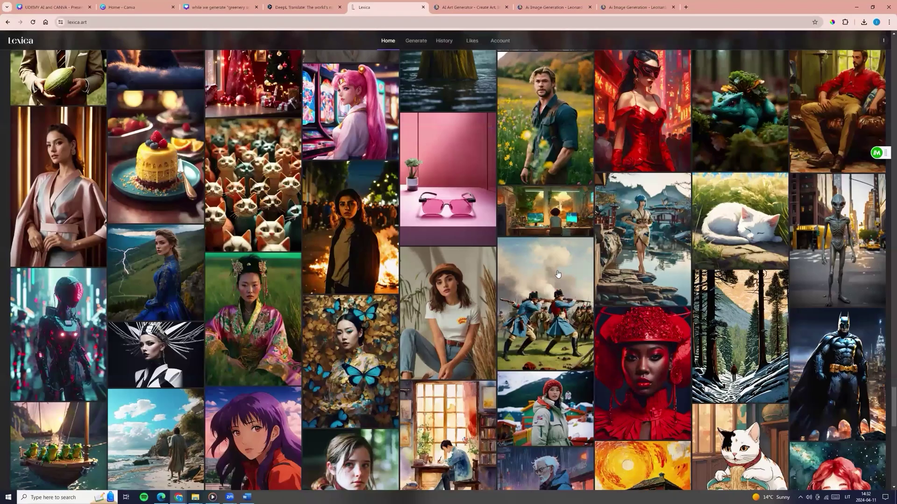
scroll(567, 264, down, 10)
scroll(282, 140, down, 10)
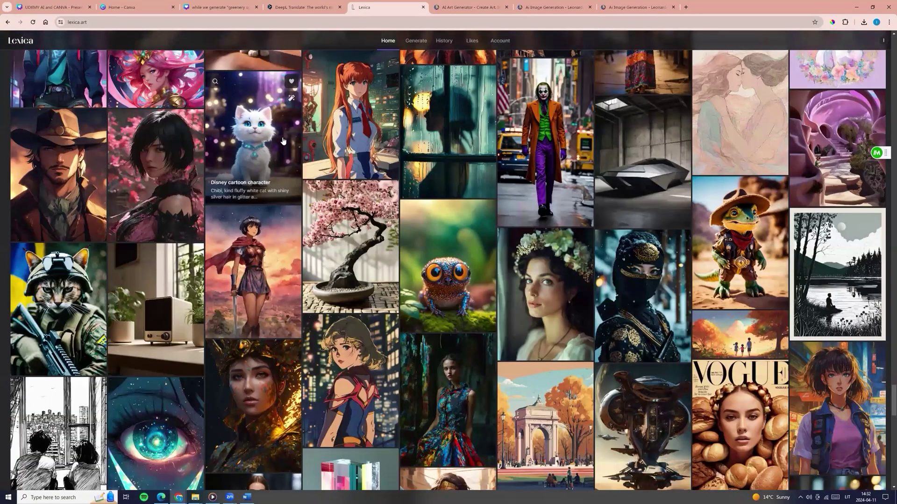
scroll(295, 240, down, 10)
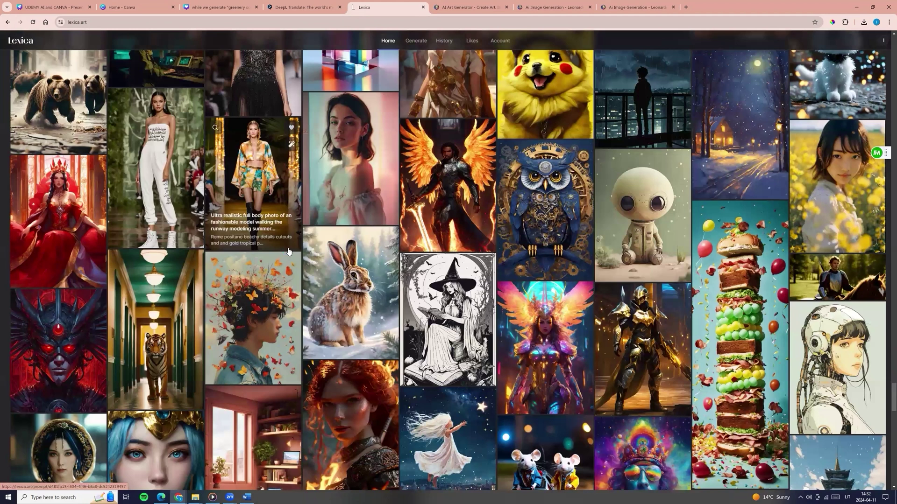
scroll(290, 248, down, 10)
scroll(292, 247, down, 10)
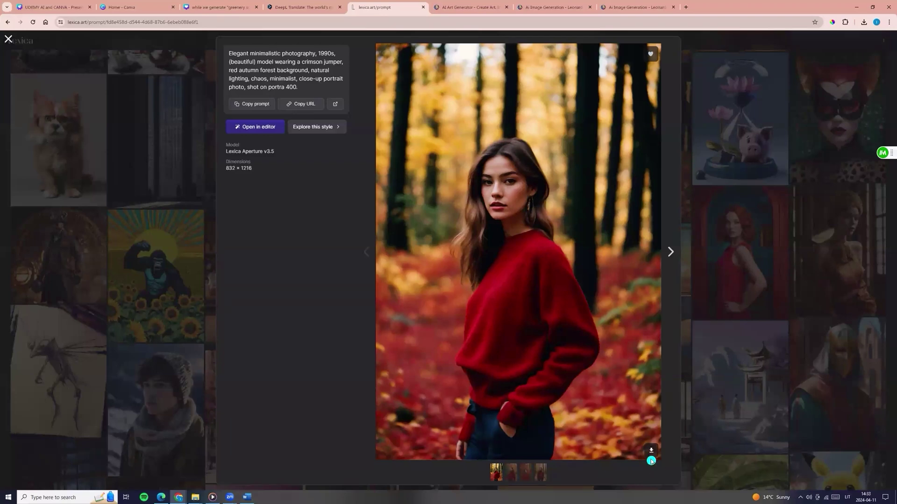
Step: Download the crimson jumper portrait and copy its prompt
click(652, 452)
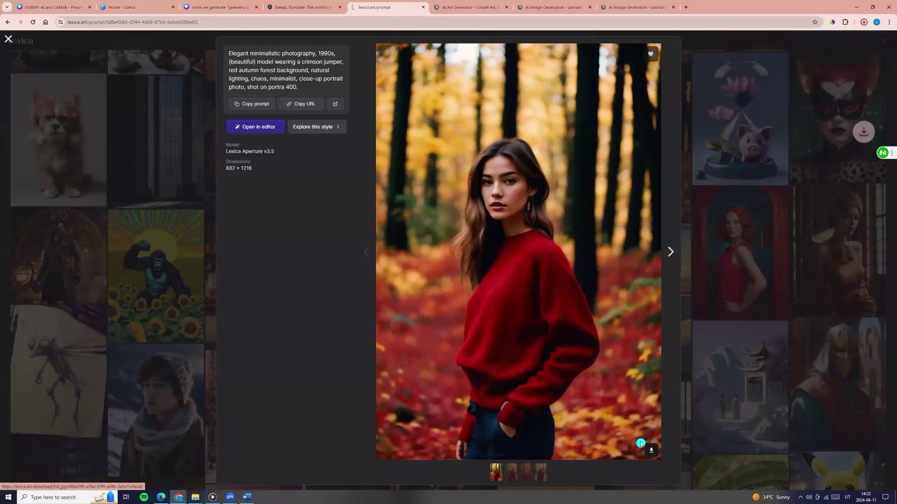
drag(226, 55, 305, 50)
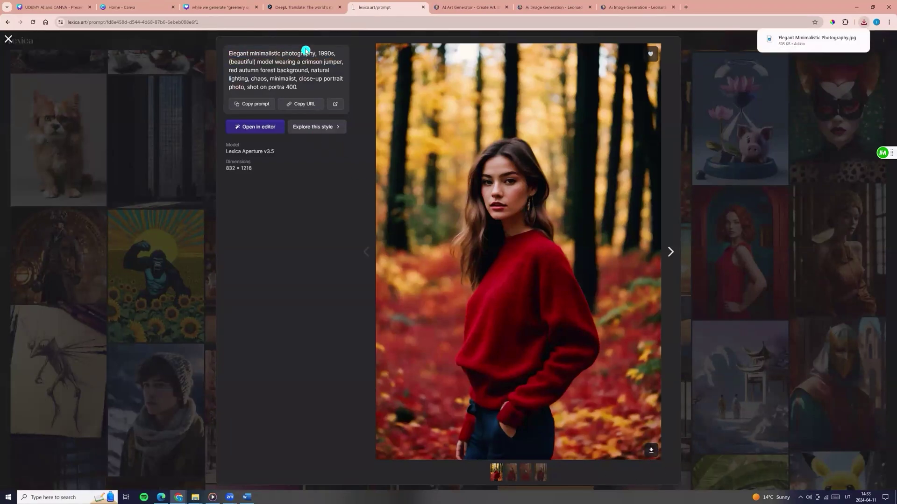
click(240, 105)
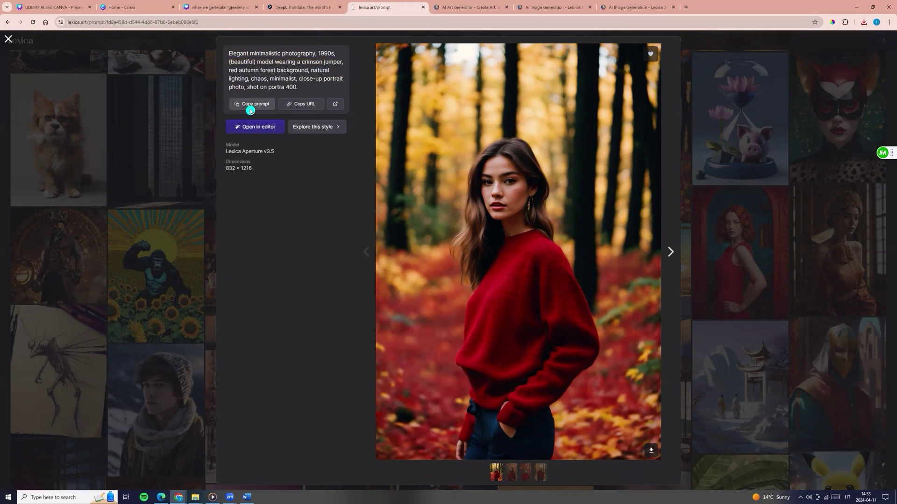
Step: Switch to the Canva design, generate Magic Media images from the copied portrait prompt, and add a blank sixth page
click(210, 7)
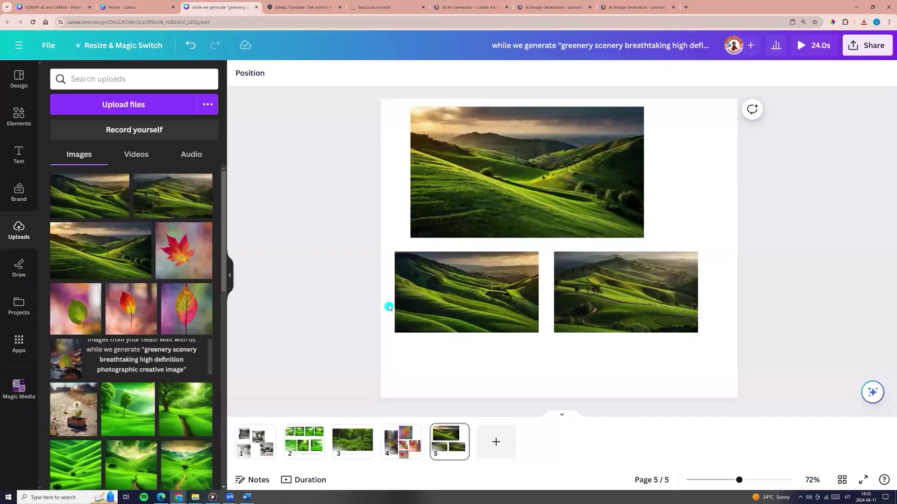
click(19, 387)
click(192, 370)
click(145, 361)
key(ctrl+v)
click(152, 433)
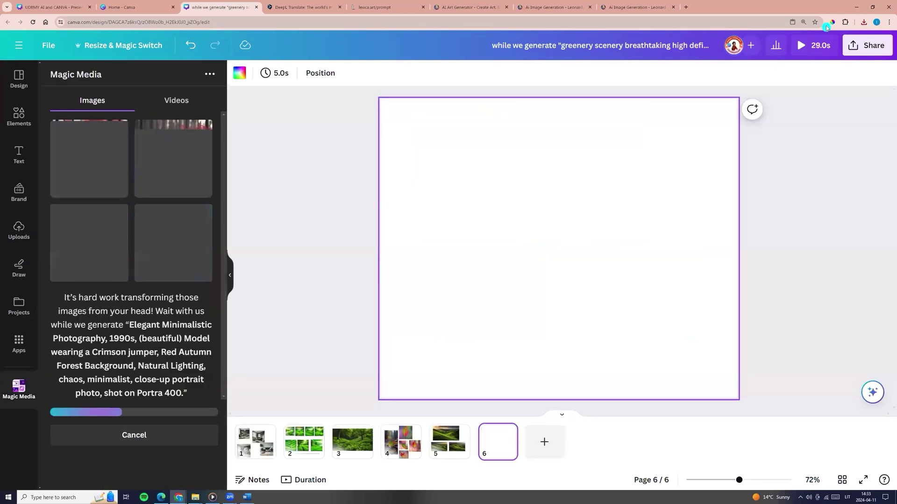
Step: Place three of the generated crimson jumper images on page 6, spreading them over its upper corners and lower-left area
click(173, 159)
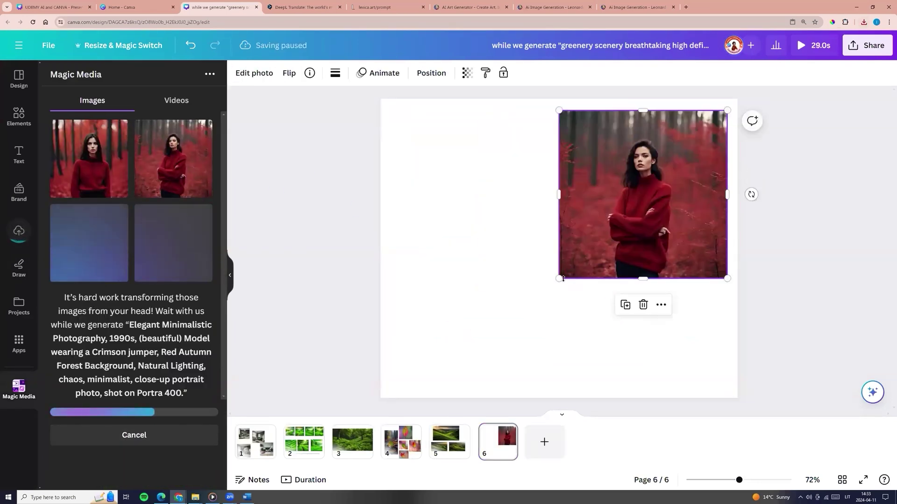
click(105, 171)
click(89, 243)
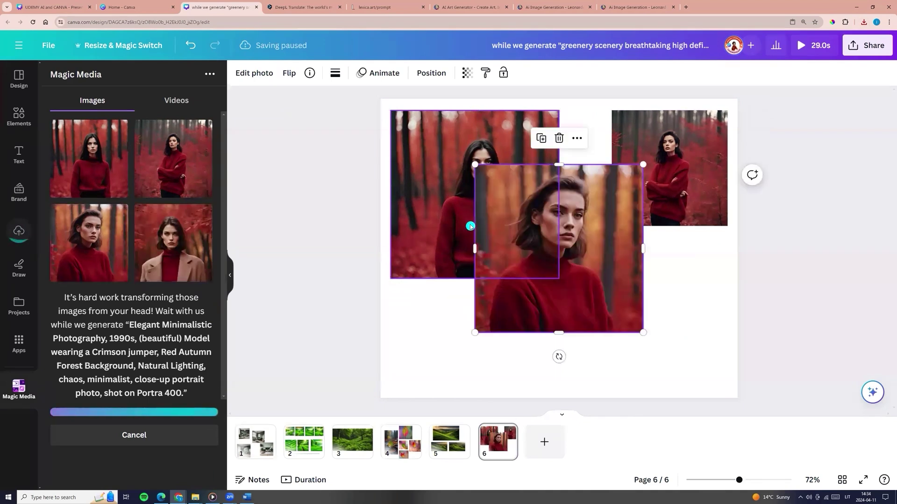
drag(471, 264, 478, 262)
Step: Place the downloaded Lexica portrait on page 6 and arrange it beside the generated images, shrinking the upper-left one
click(864, 22)
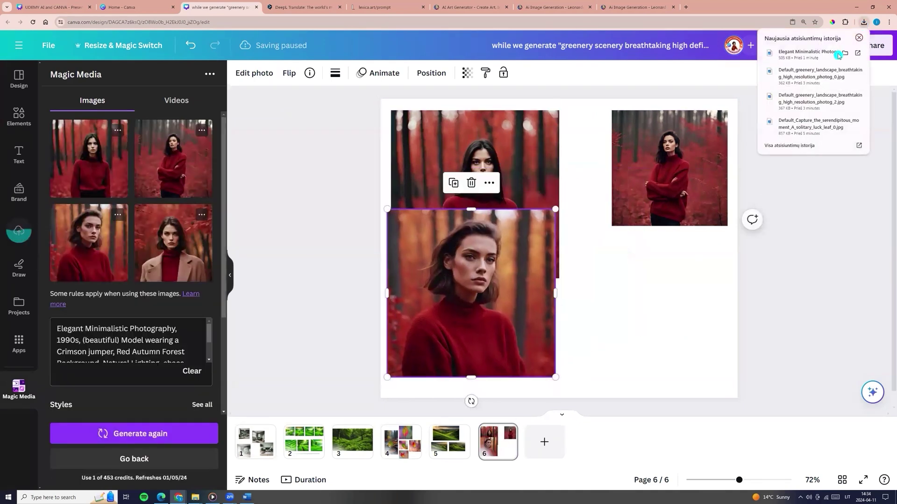
click(845, 56)
drag(395, 421, 626, 303)
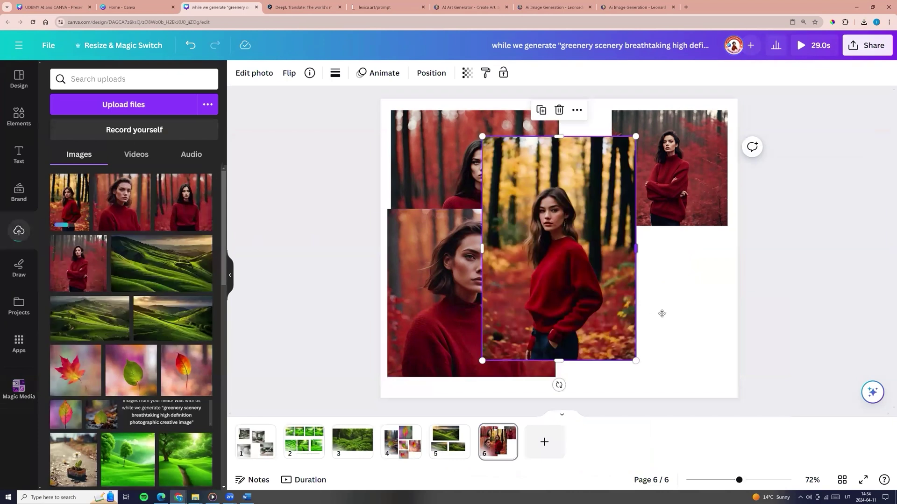
click(505, 262)
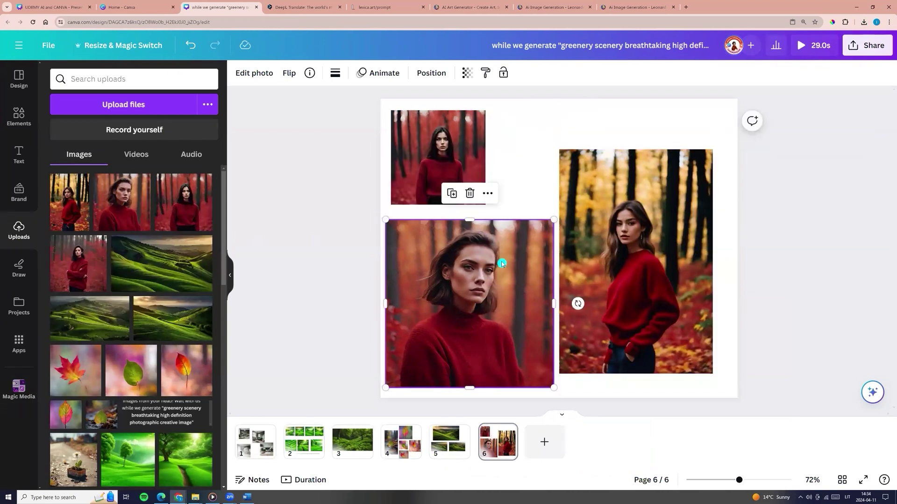
click(309, 348)
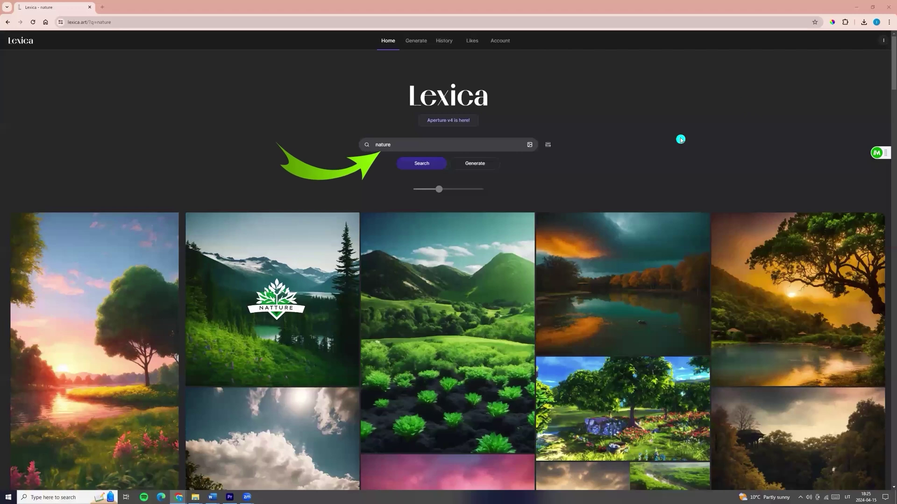
Step: In Lexica's results for nature, open the river landscape image with the prompt "Nature background" and download it
scroll(681, 139, down, 3)
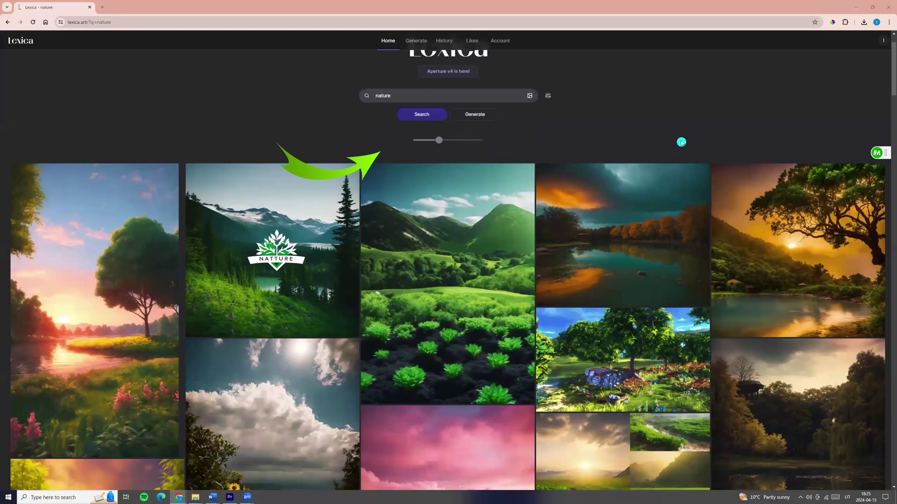
scroll(681, 145, down, 7)
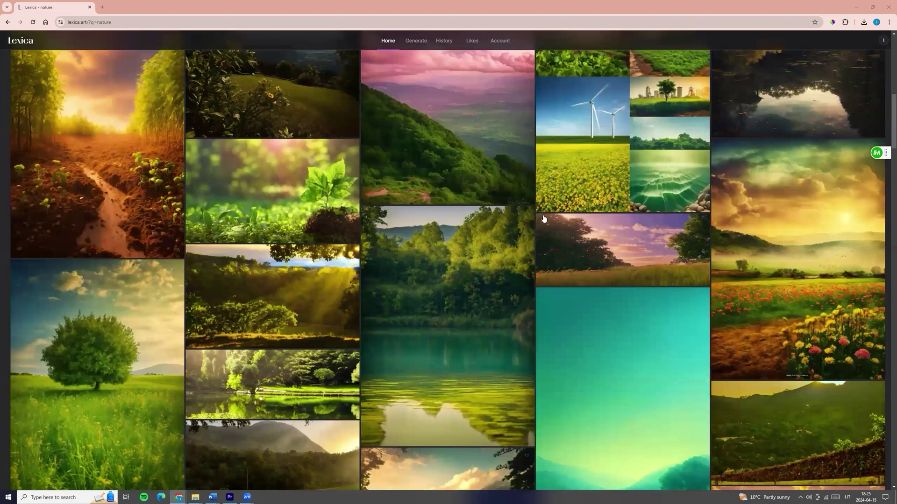
scroll(544, 218, down, 8)
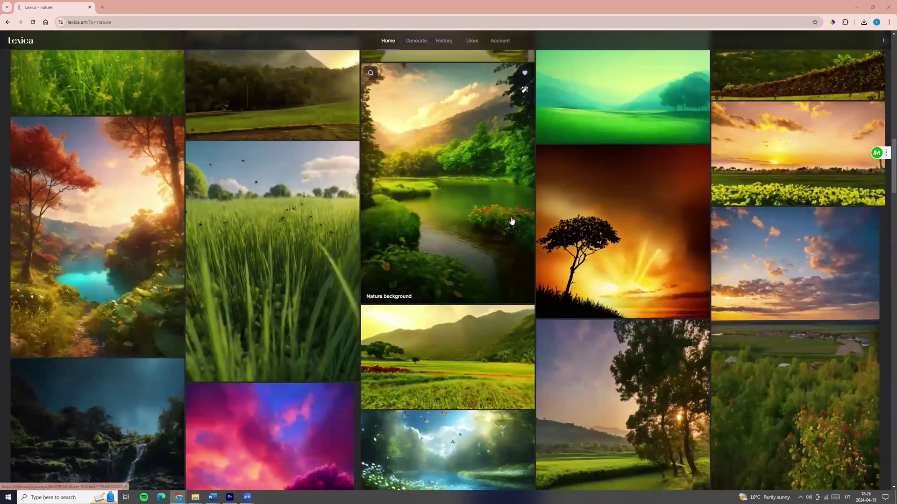
click(447, 261)
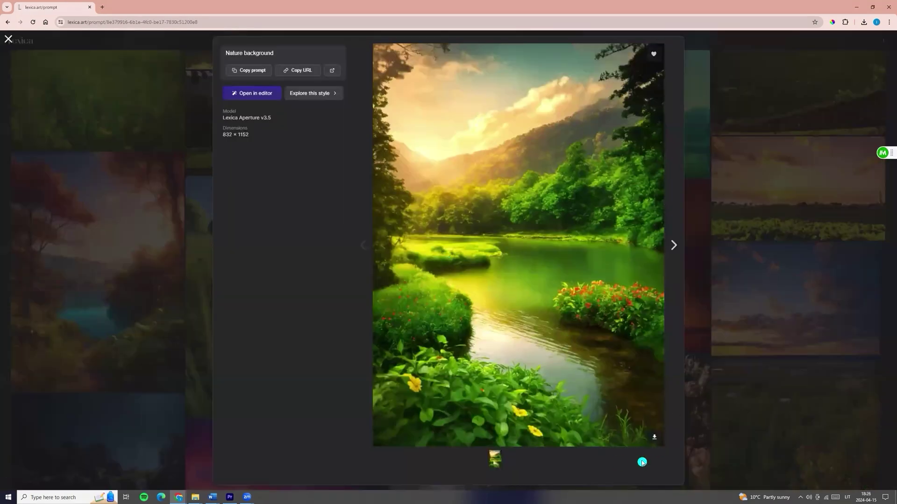
click(654, 427)
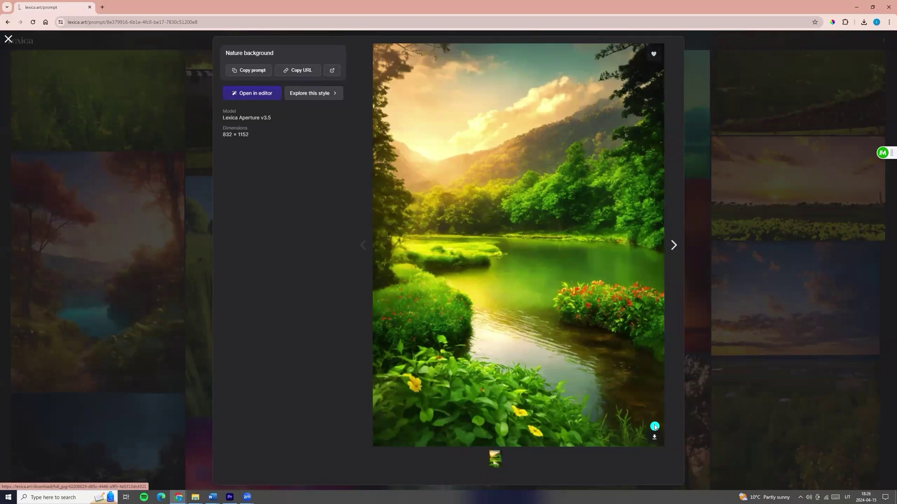
Step: Copy the river image's prompt and use it to search Lexica for "nature background" images
drag(250, 40, 233, 54)
click(245, 73)
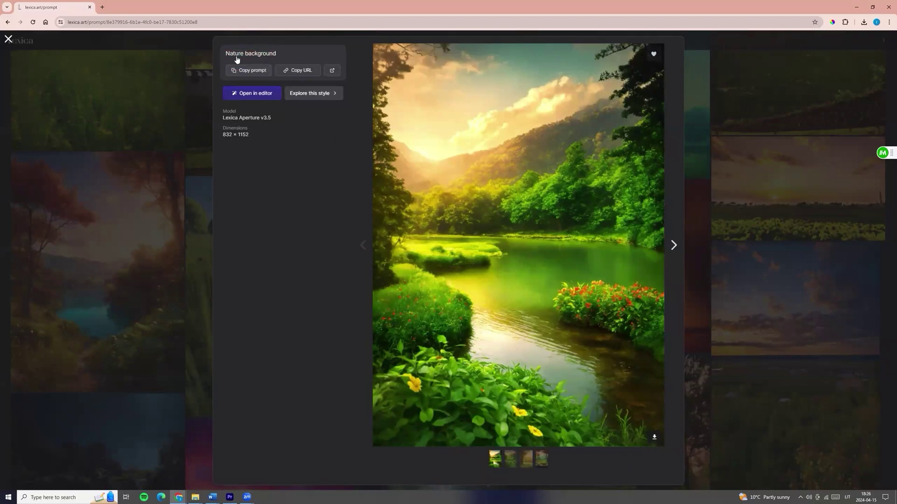
click(238, 53)
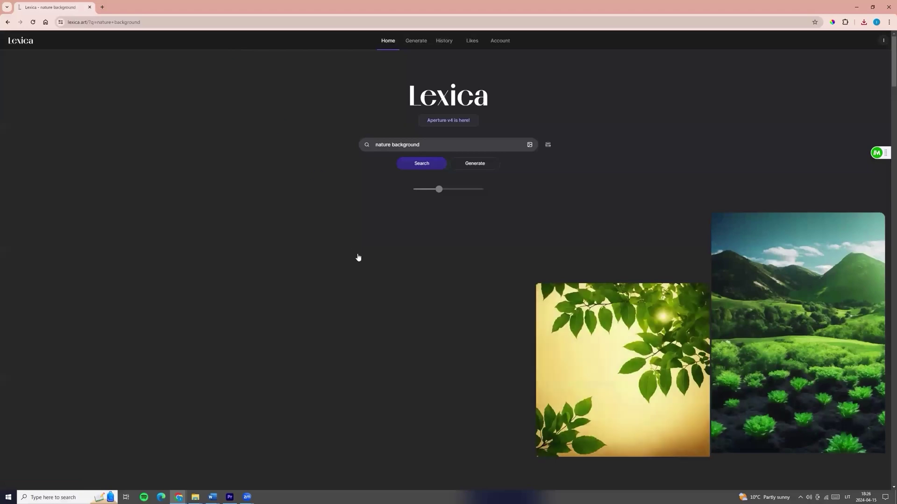
scroll(444, 299, down, 10)
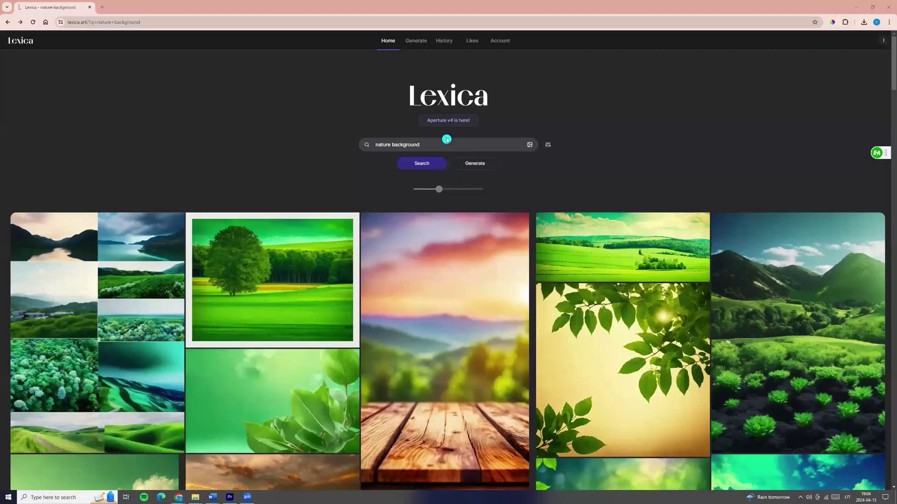
Step: Search Lexica for "landscape" and look through the resulting images
drag(446, 139, 333, 148)
text(lands)
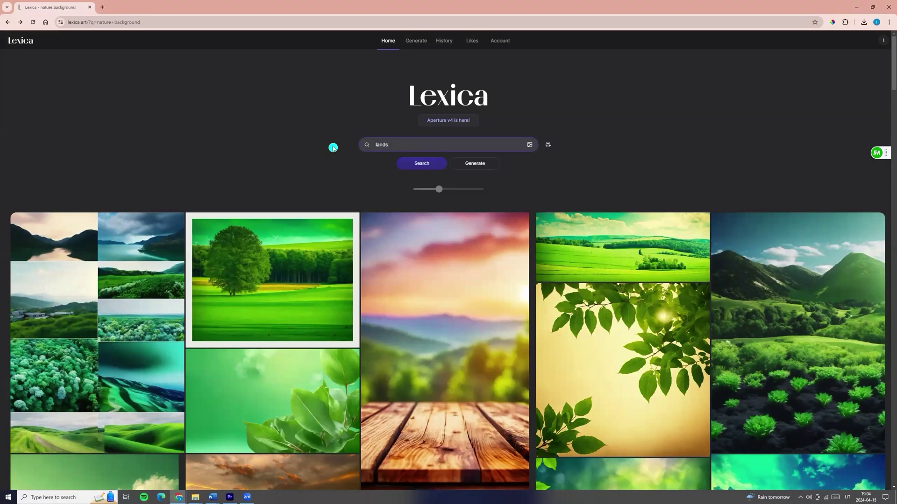
text(cape)
key(Return)
scroll(525, 243, down, 10)
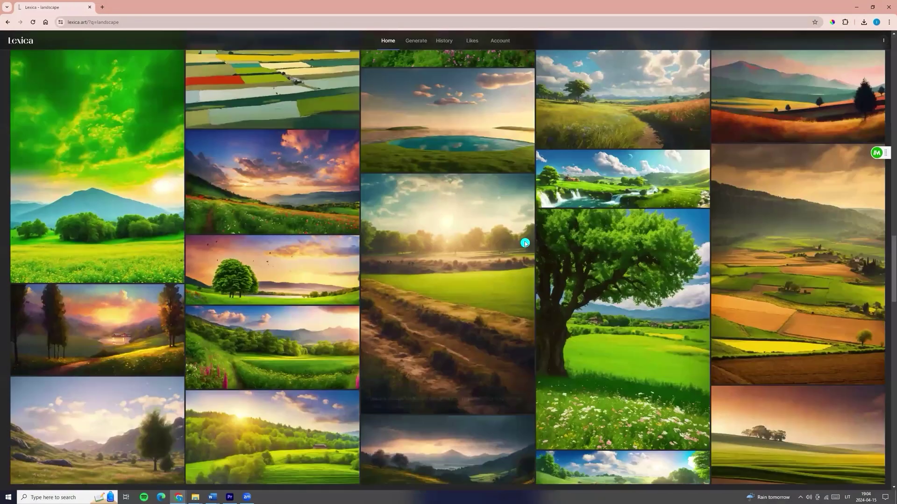
scroll(576, 211, down, 10)
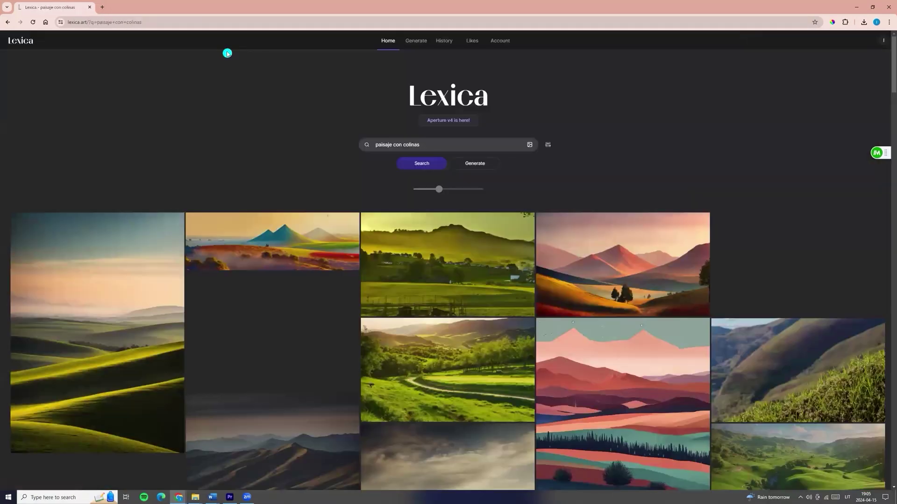
Step: From the "paisaje con colinas" results, open the layered mountains illustration and search by its prompt "Boho art minimalist landscape mountains"
scroll(394, 266, down, 8)
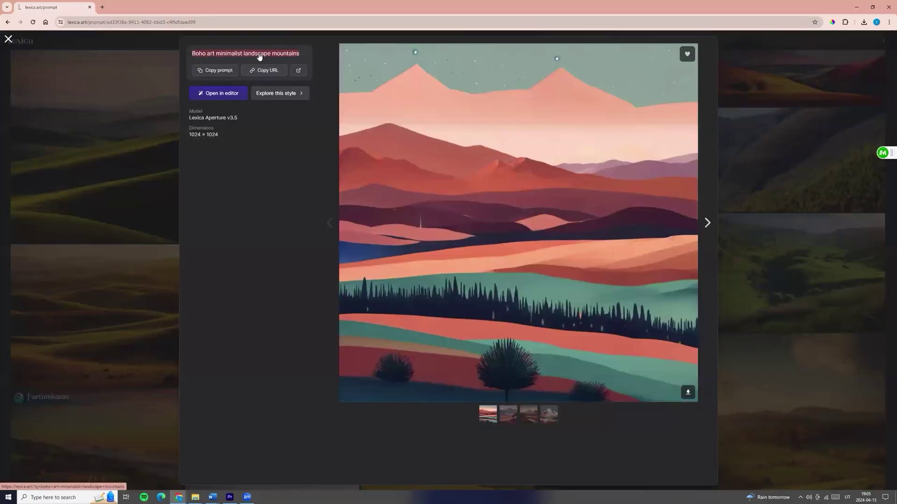
key(Escape)
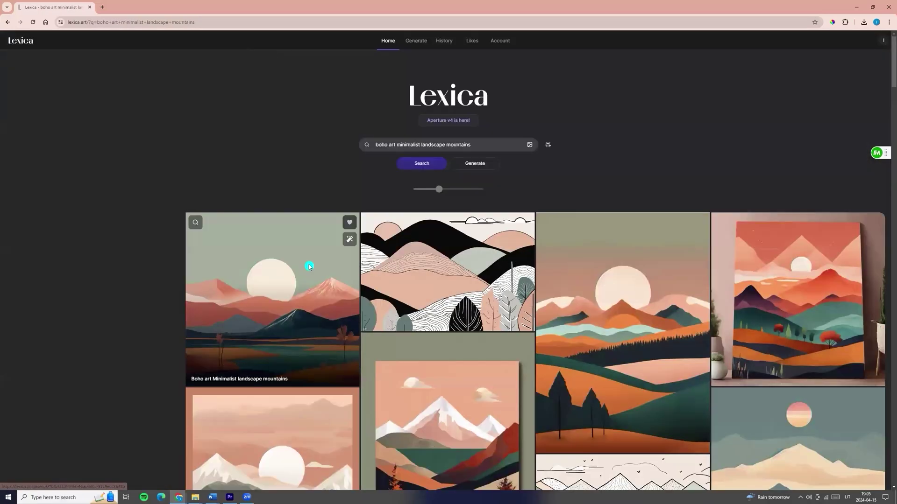
Step: Search Lexica for "ai" and look through the resulting images
key(ctrl+a)
text(ai)
key(Return)
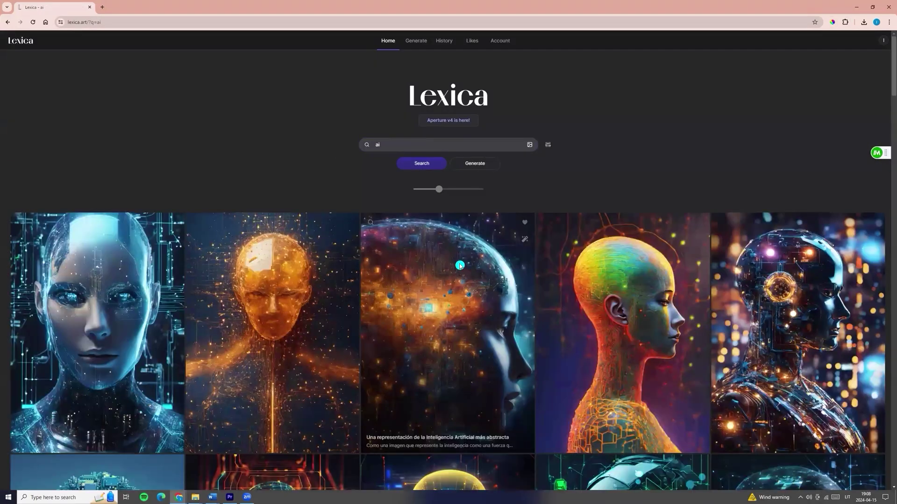
scroll(458, 267, down, 8)
scroll(767, 253, down, 5)
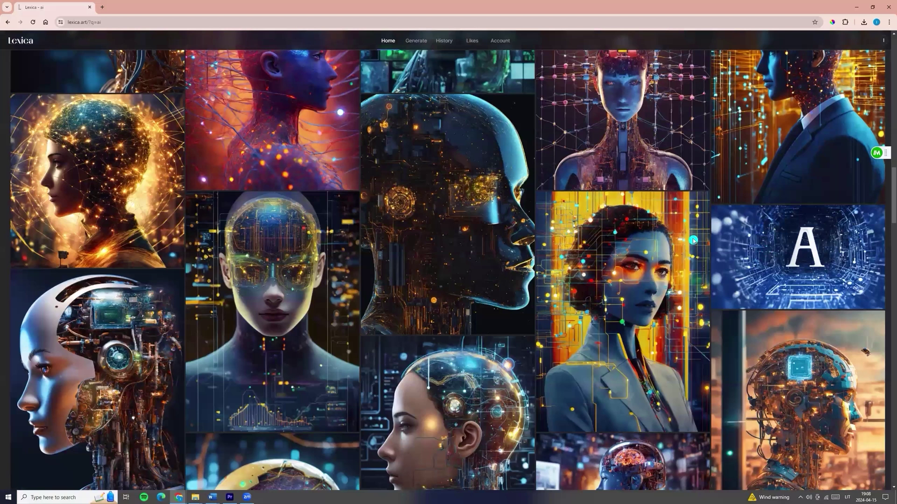
Step: Open the blue letter A image, search by its neural network background prompt, and explore the diamond emblem result's prompt likewise
click(716, 242)
click(165, 55)
scroll(214, 263, down, 5)
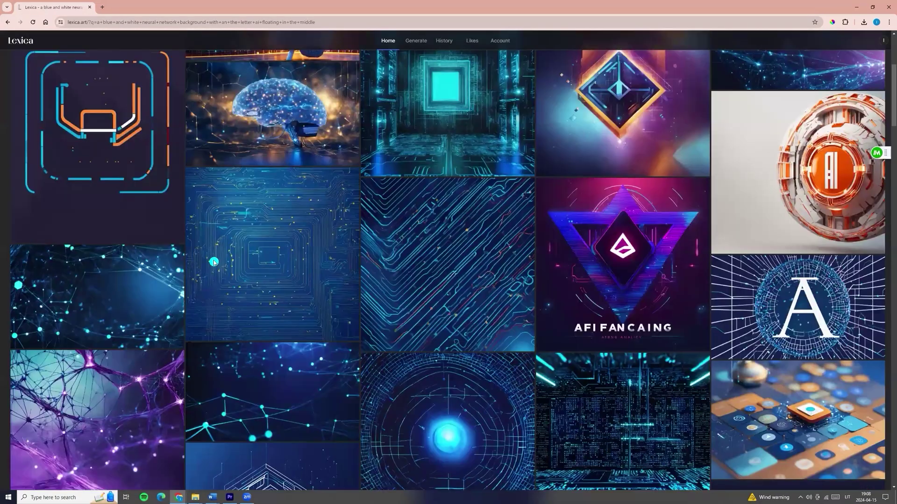
click(610, 96)
click(194, 56)
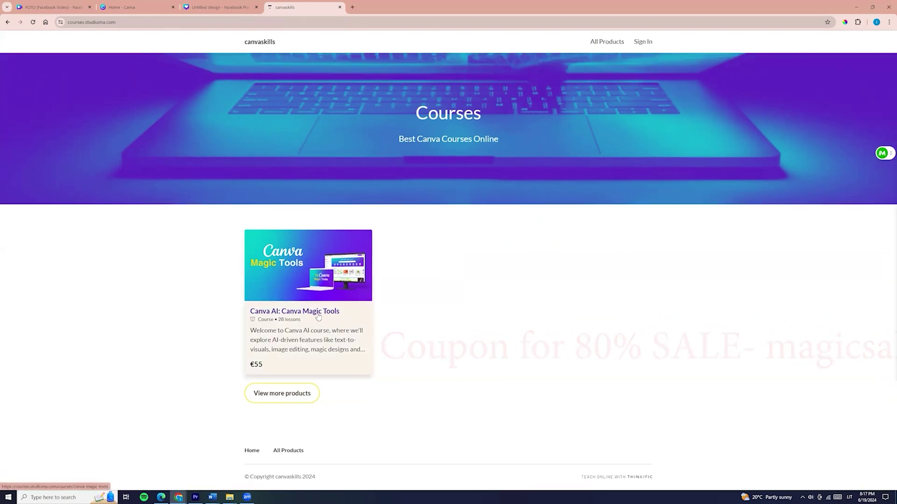
Step: Open the "Canva AI: Canva Magic Tools" course, look over its curriculum, and start enrolling to reach the checkout
click(318, 315)
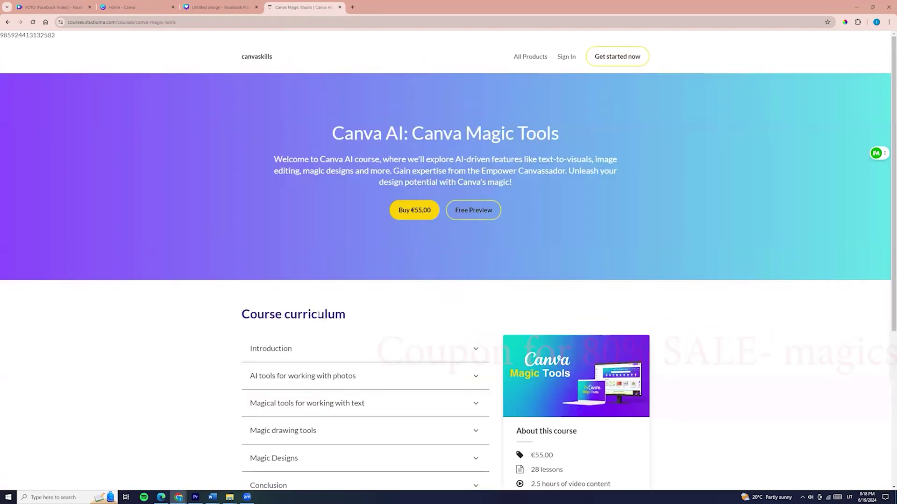
scroll(319, 314, down, 5)
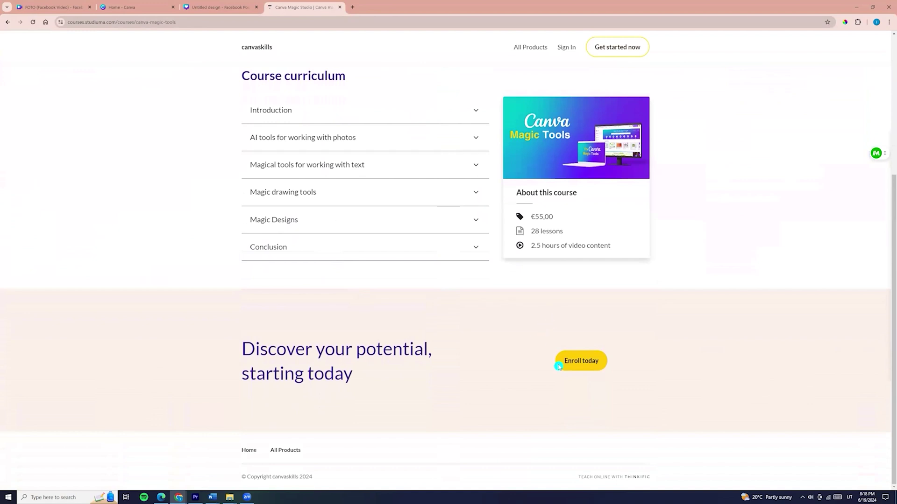
click(583, 361)
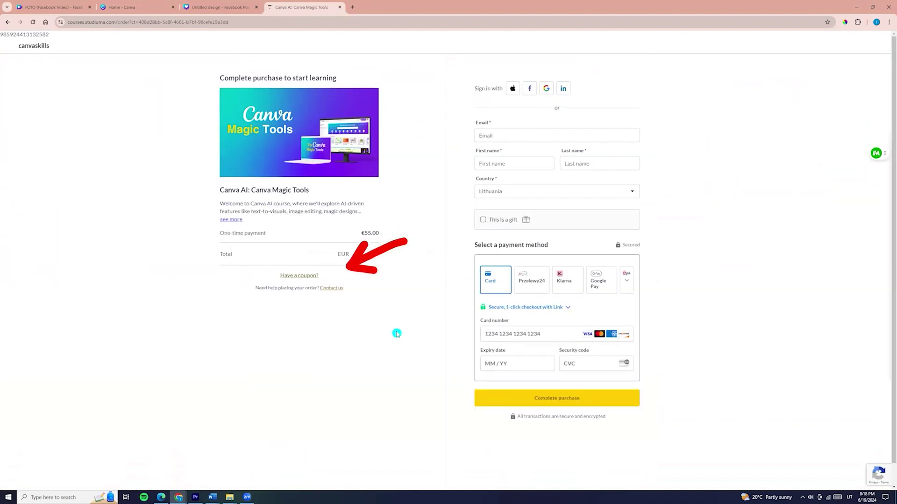
Step: Apply the coupon "magicsale" to the Canva Magic Tools course order
click(309, 275)
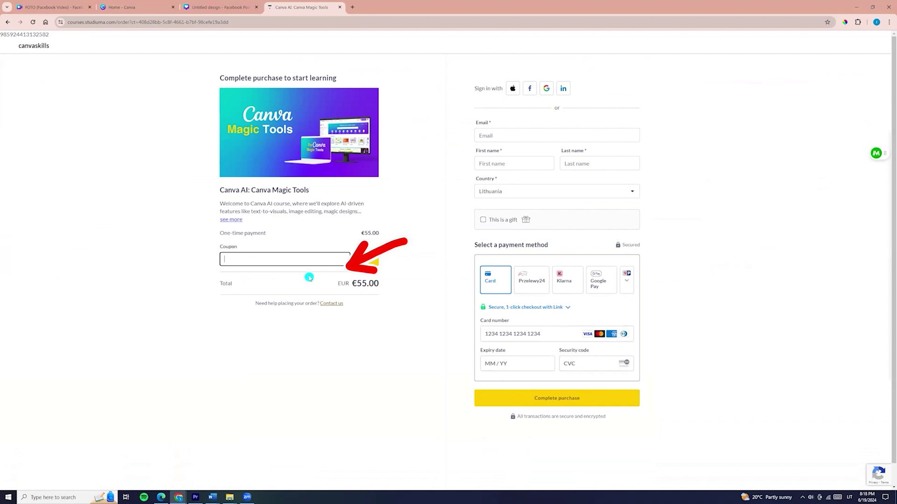
text(magicsale)
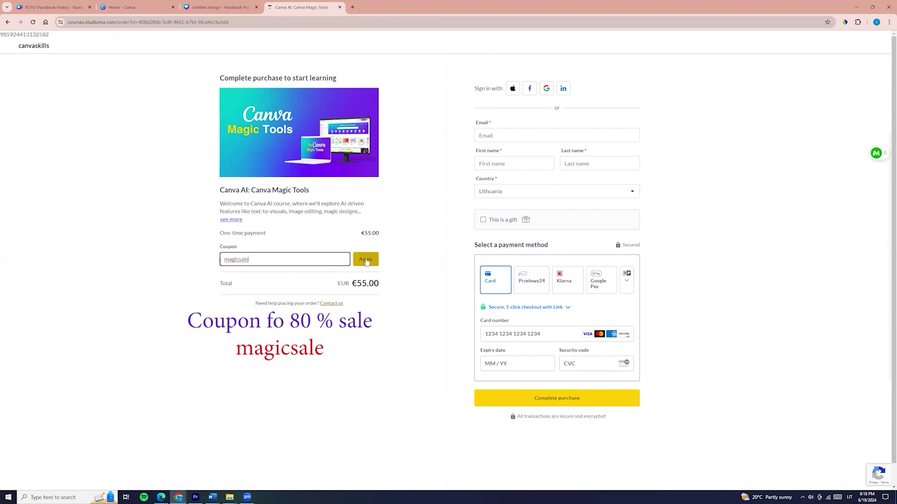
click(366, 261)
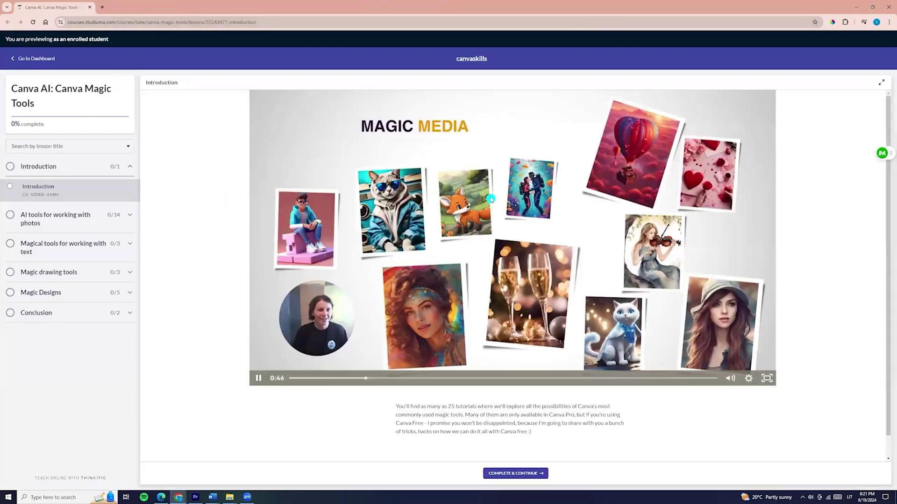
Step: Open the Magic Switch lesson in the Magic Designs chapter and skip ahead through its video
click(117, 332)
click(39, 374)
click(367, 378)
click(633, 378)
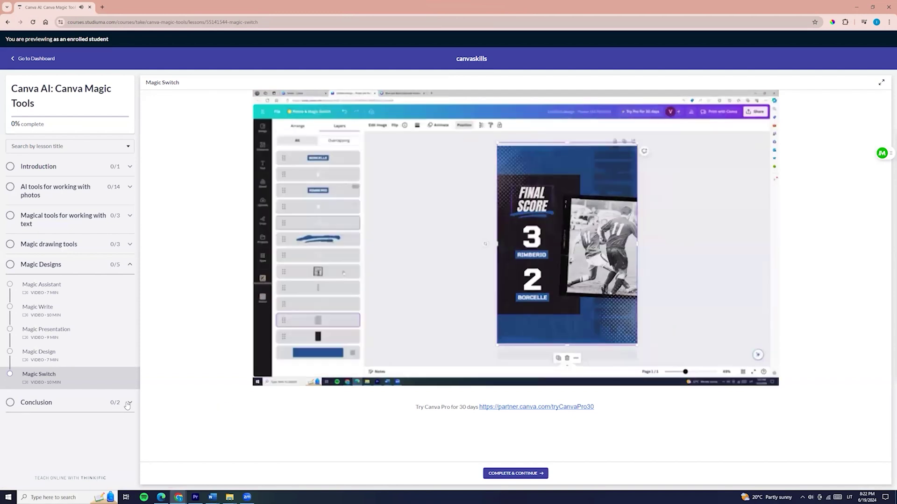